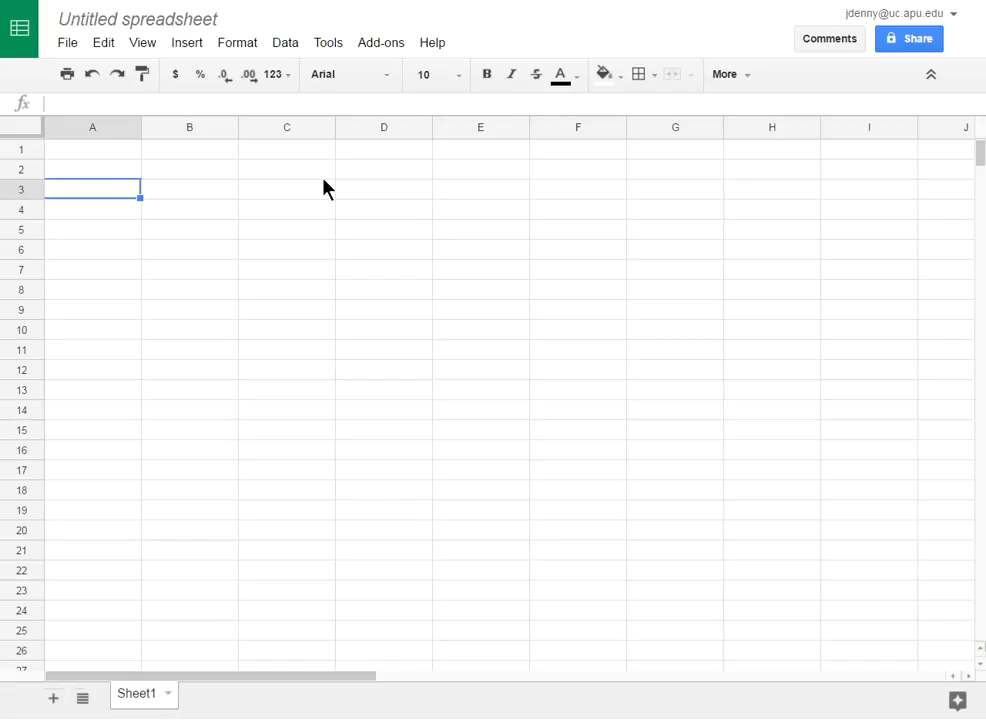
# In cell A1, calculate the permutations of 3 objects chosen from 19 with the formula =permut(19,3)
pyautogui.click(104, 149)
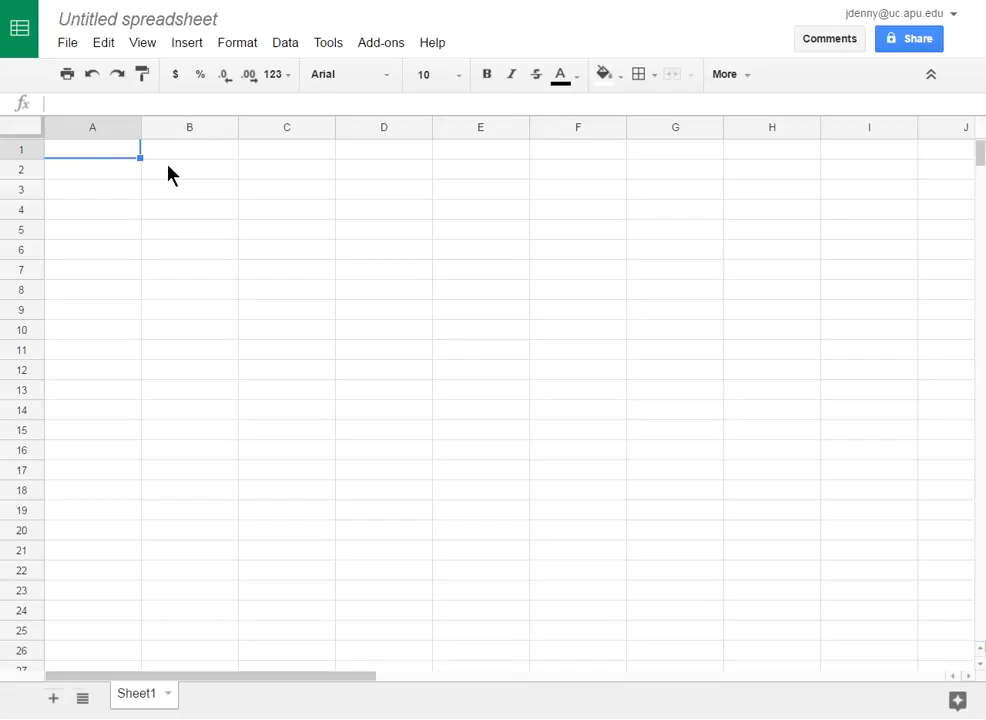
pyautogui.write('=')
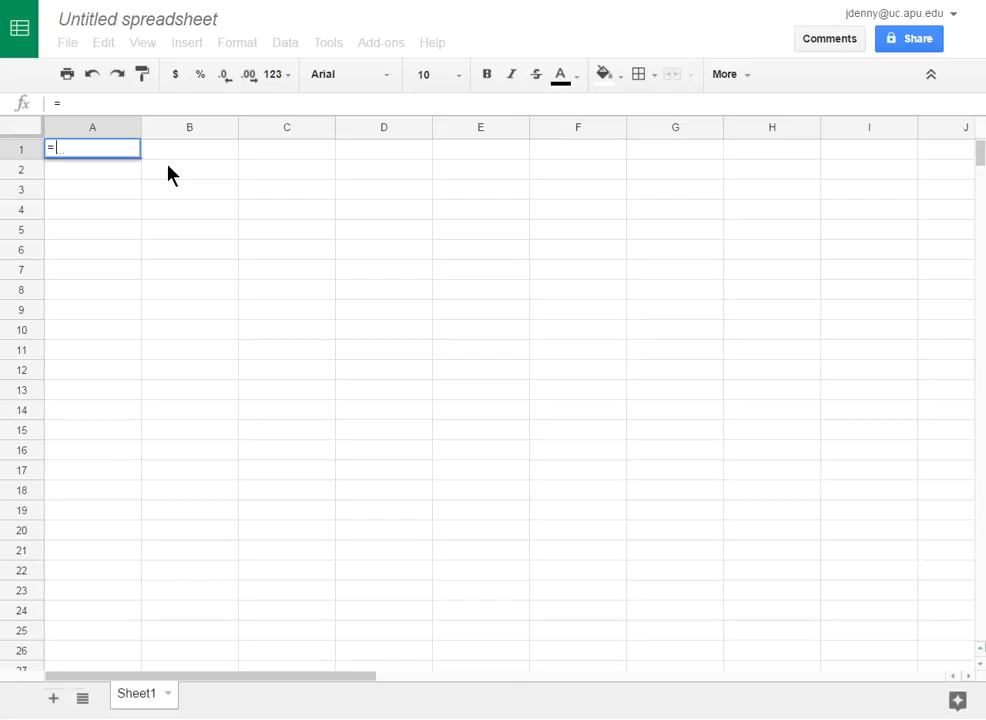
pyautogui.write('per')
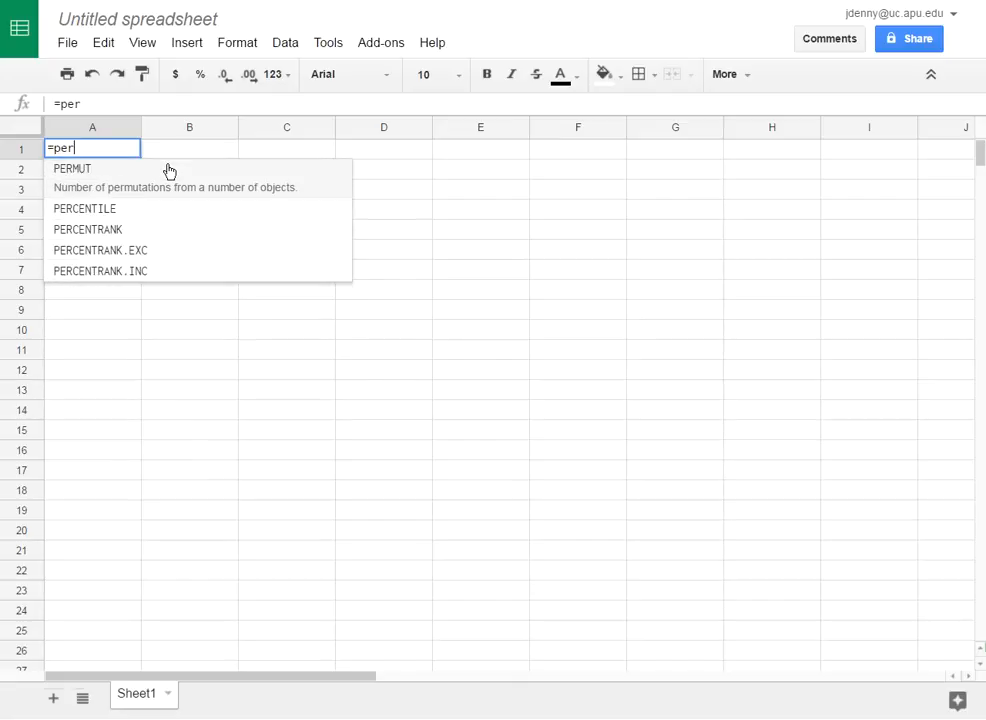
pyautogui.write('mut')
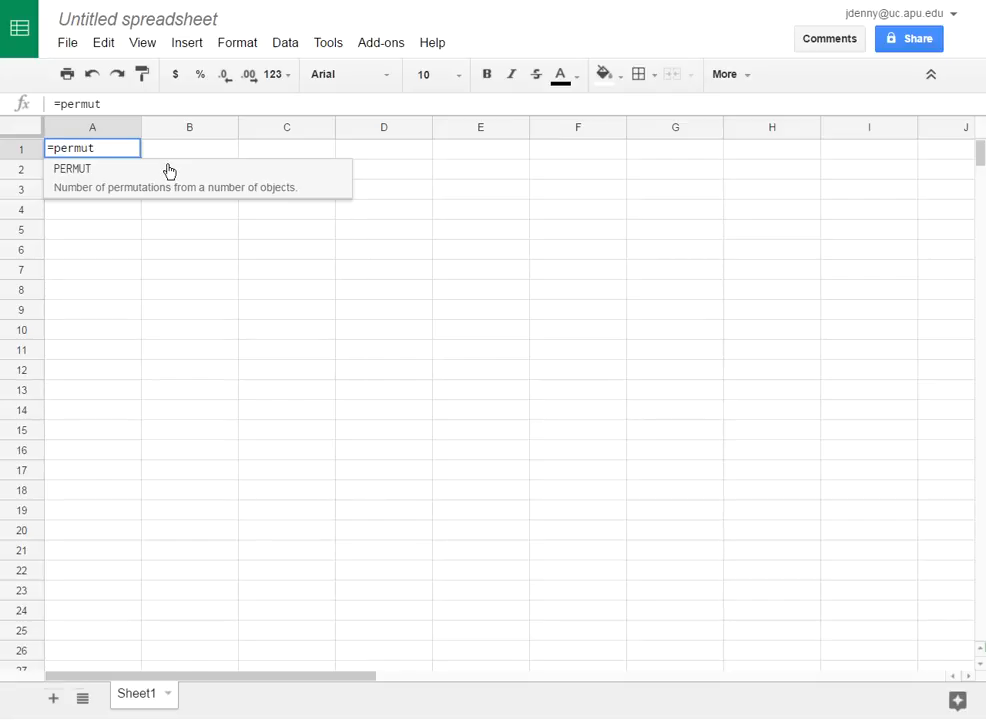
pyautogui.write('(')
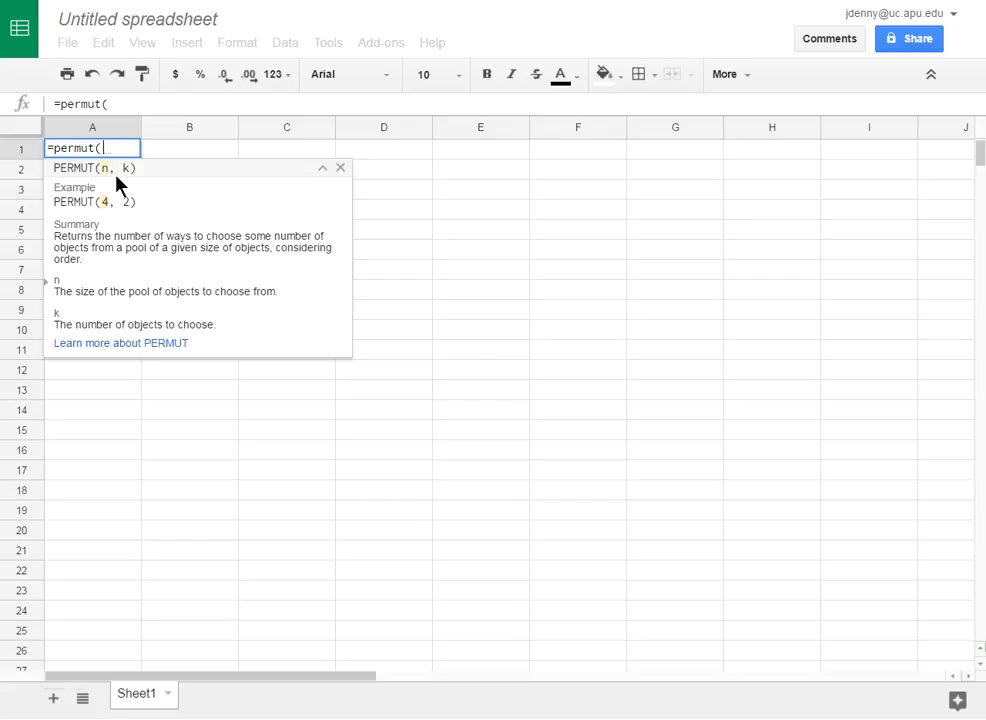
pyautogui.write('19')
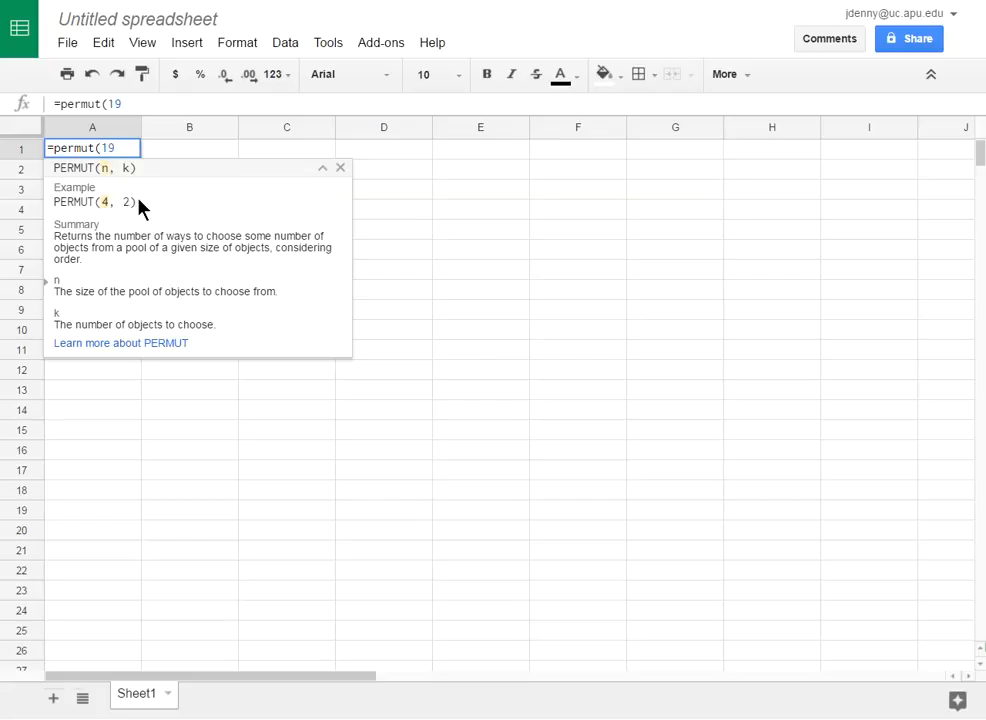
pyautogui.write(',')
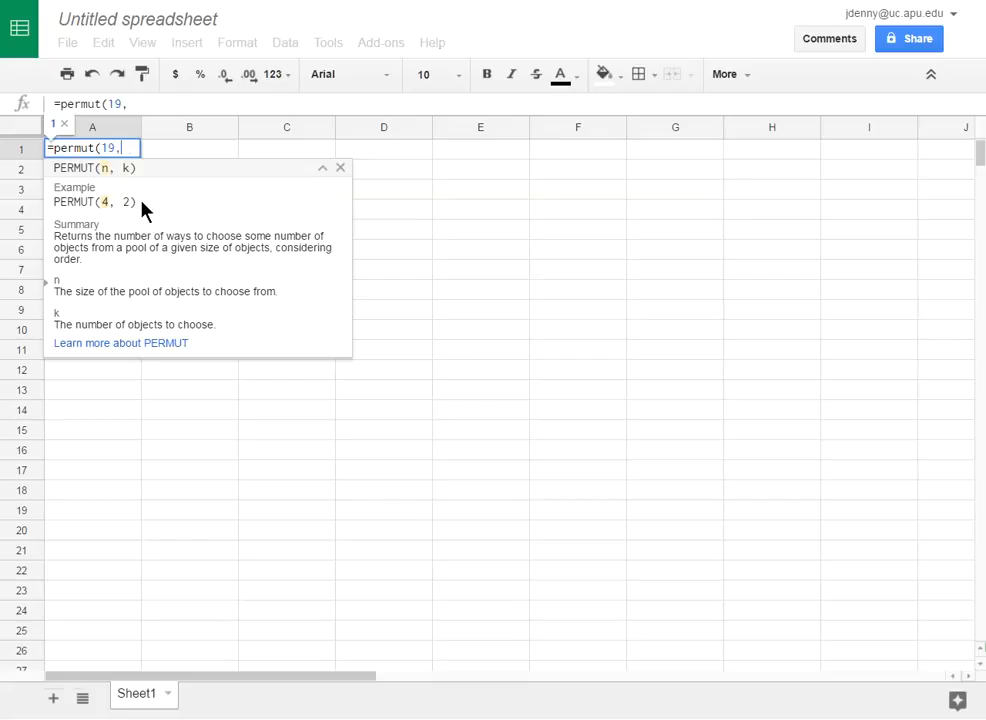
pyautogui.write('3)')
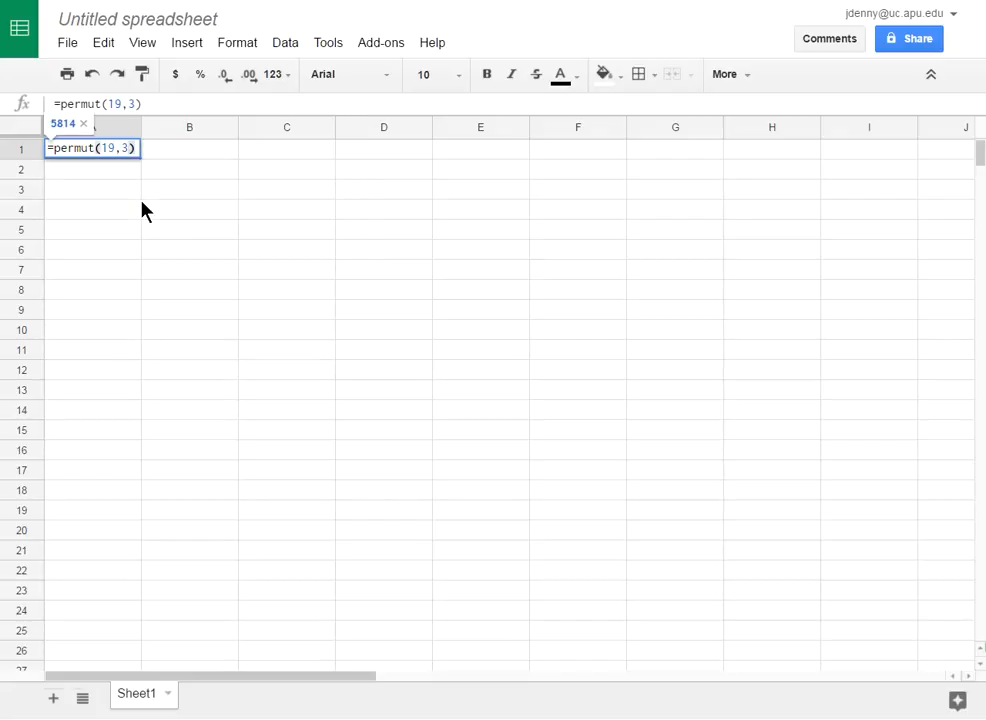
pyautogui.press('Return')
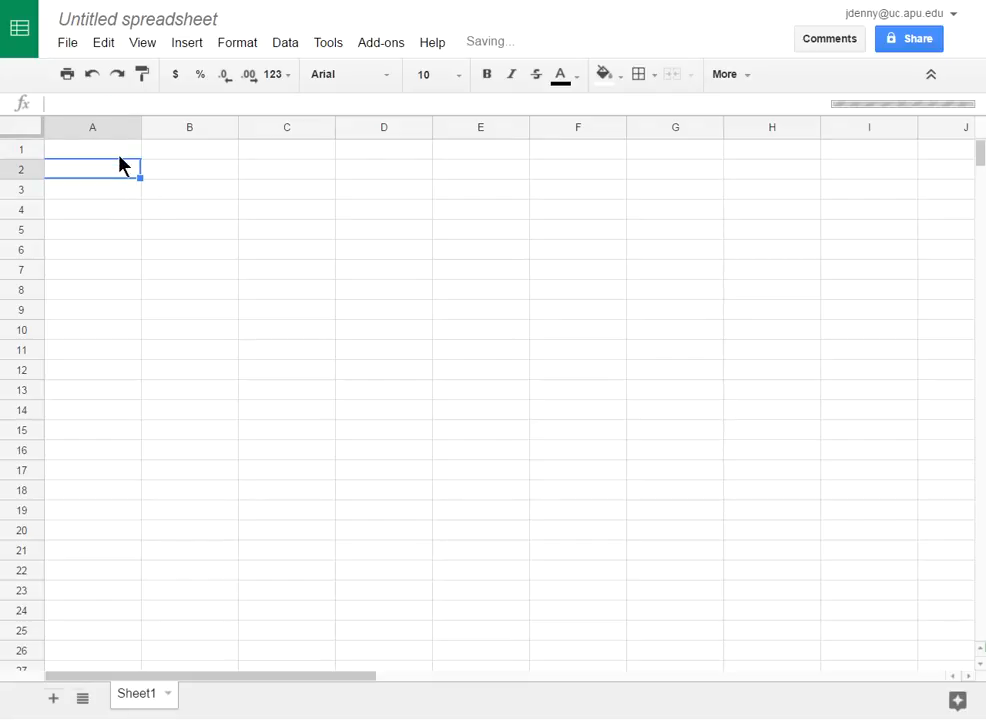
pyautogui.click(116, 205)
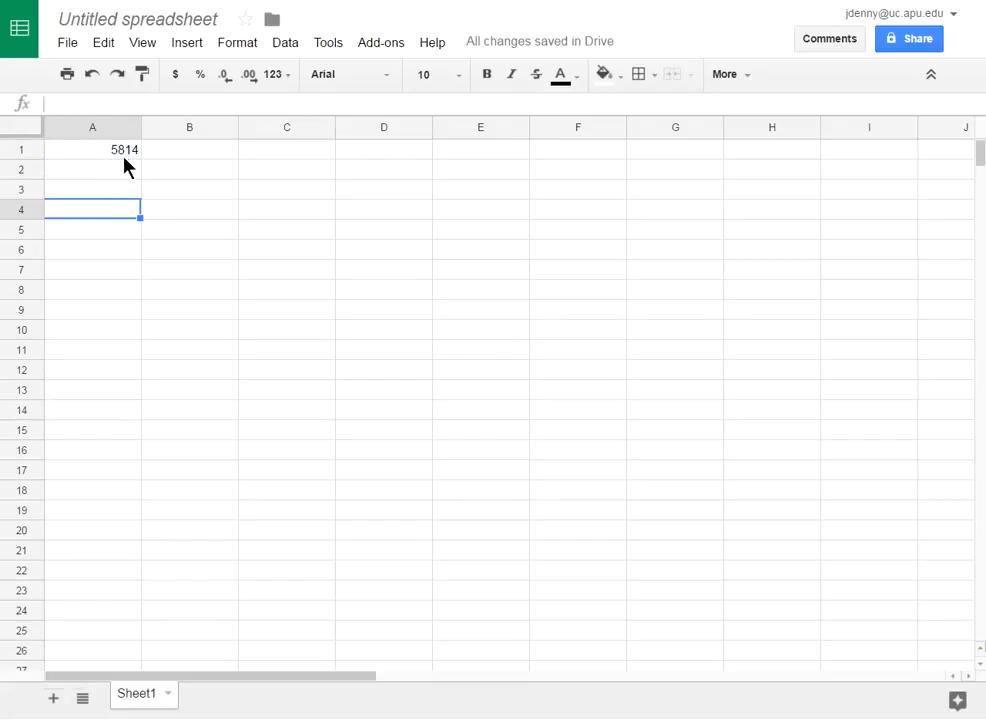
pyautogui.click(122, 152)
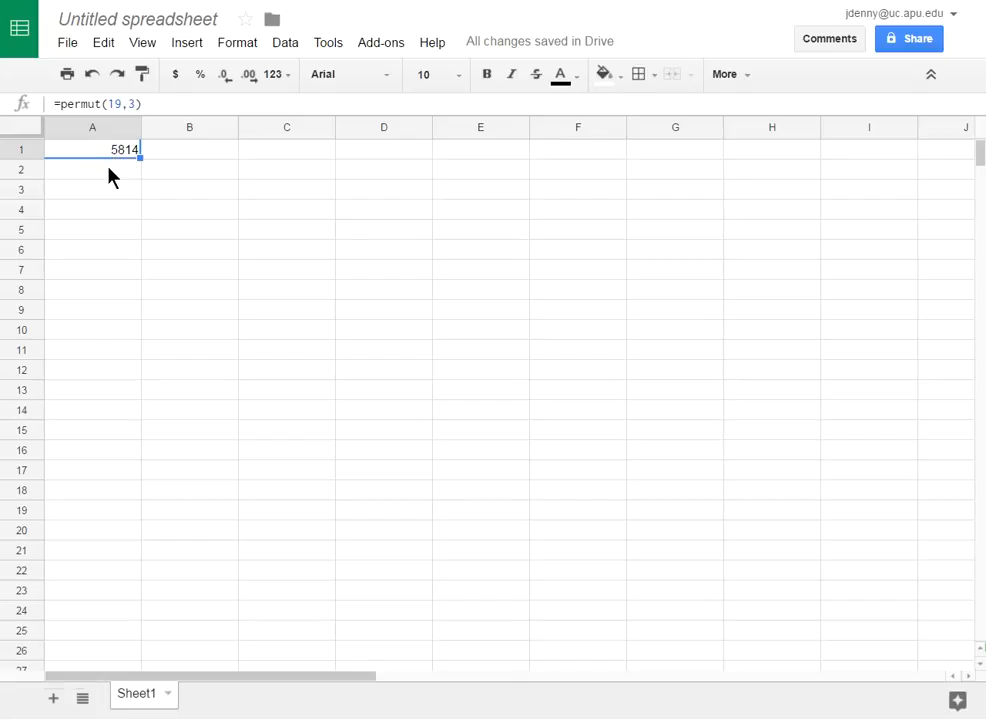
# In cell A2, calculate the combinations of 3 objects chosen from 19 with the formula =combin(19,3)
pyautogui.click(110, 174)
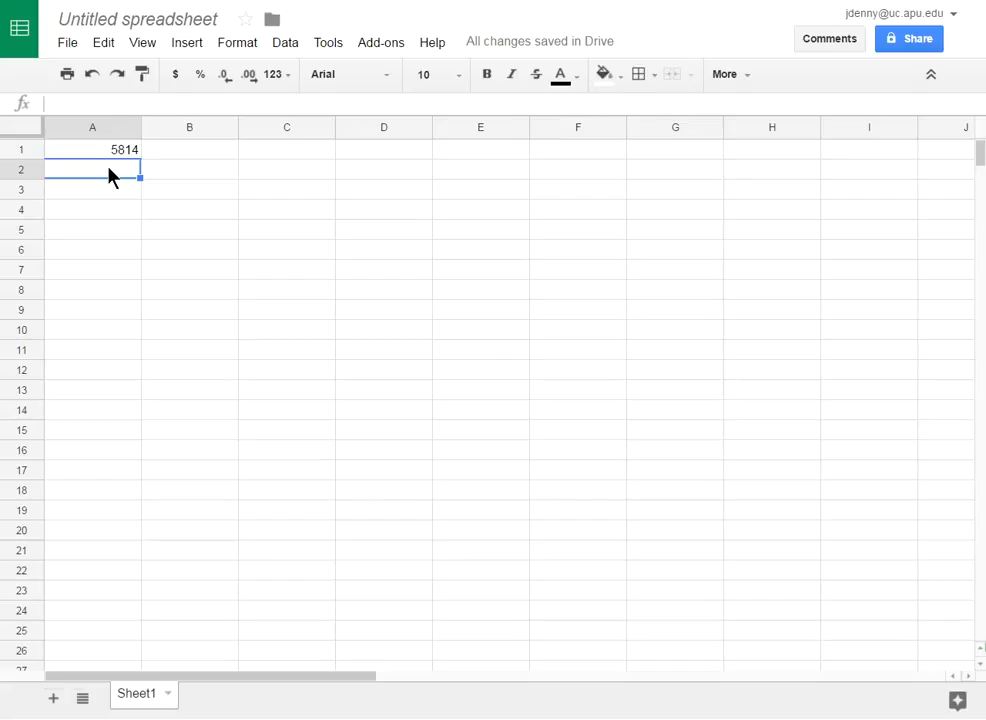
pyautogui.write('=')
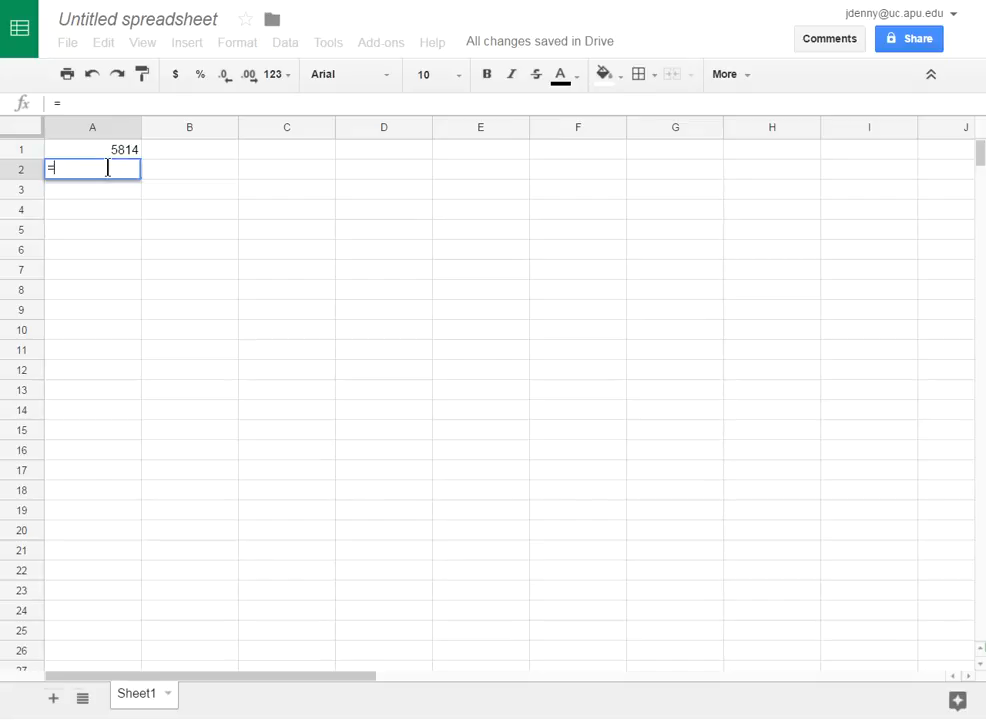
pyautogui.write('comb')
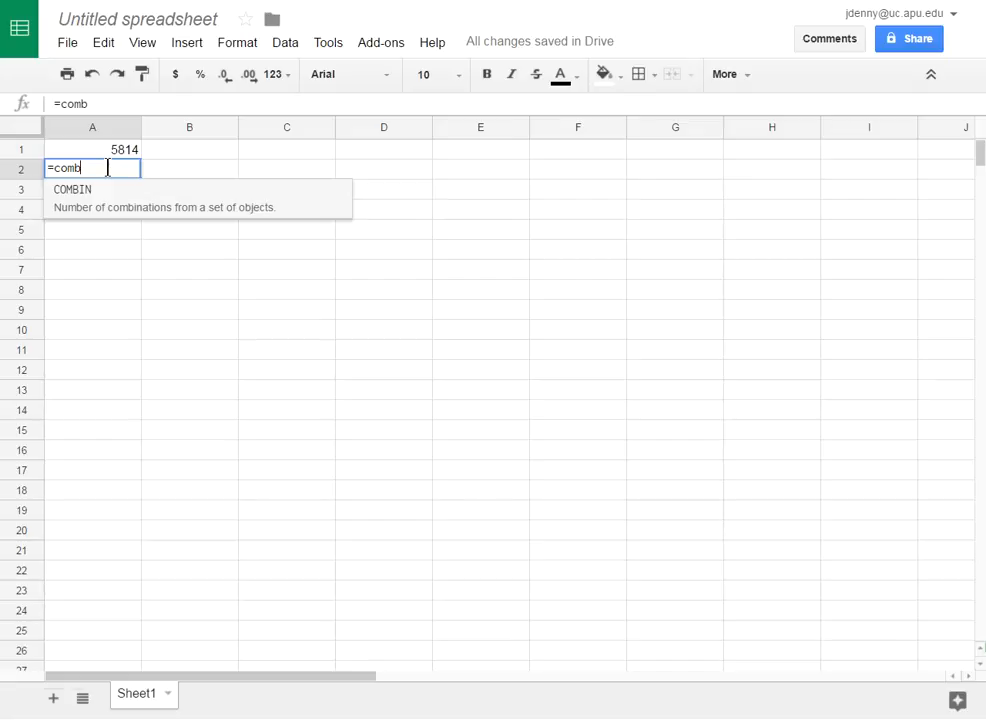
pyautogui.write('in(')
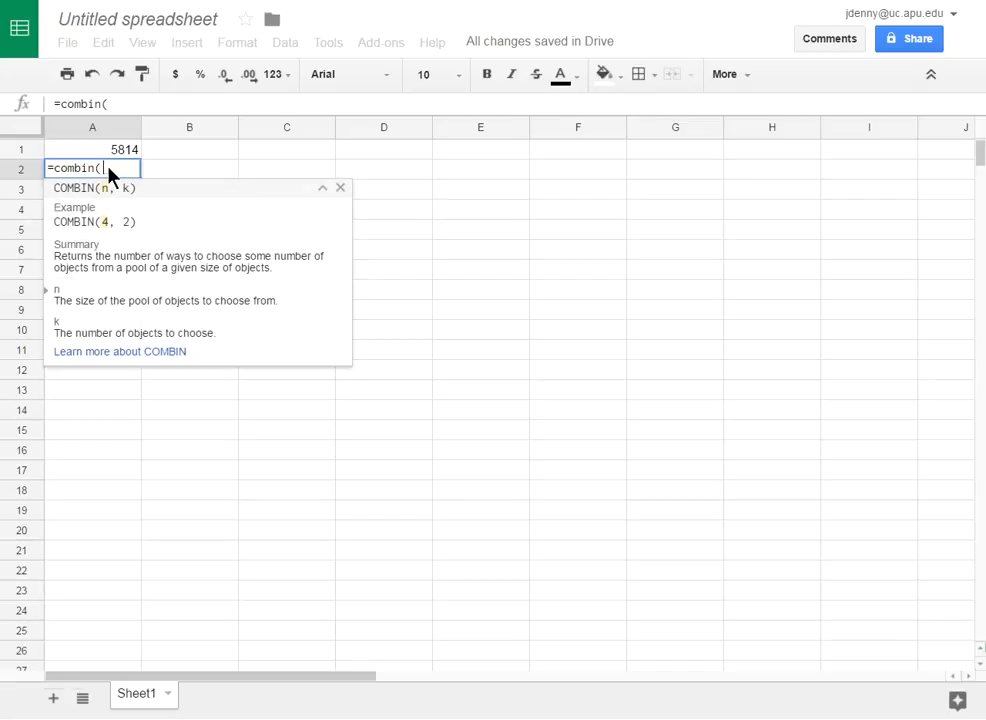
pyautogui.write('19,')
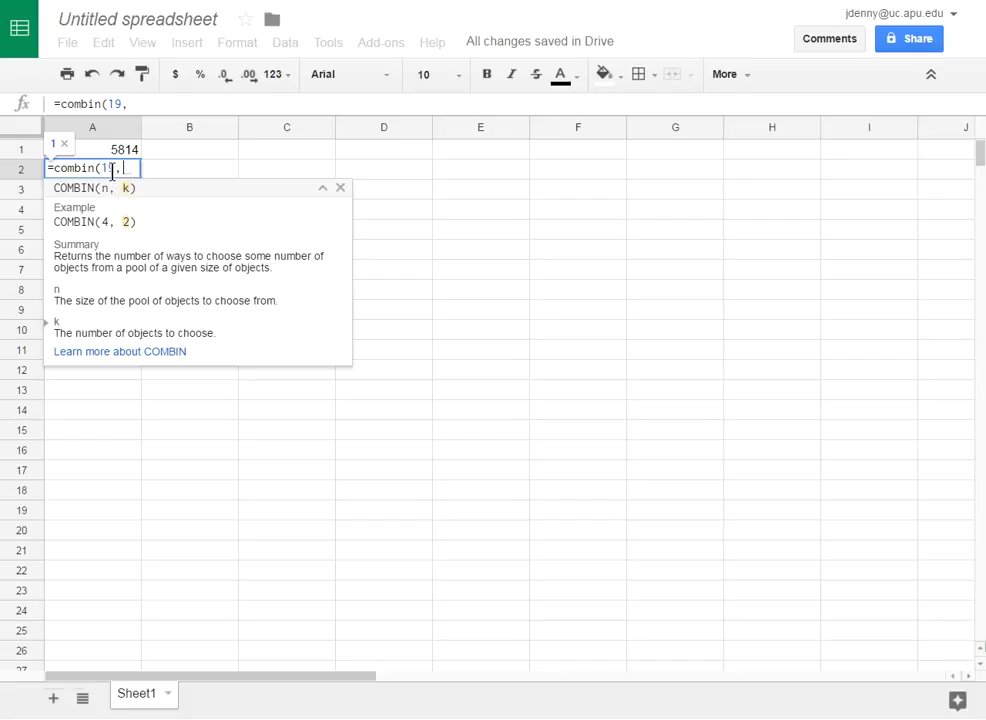
pyautogui.write('3')
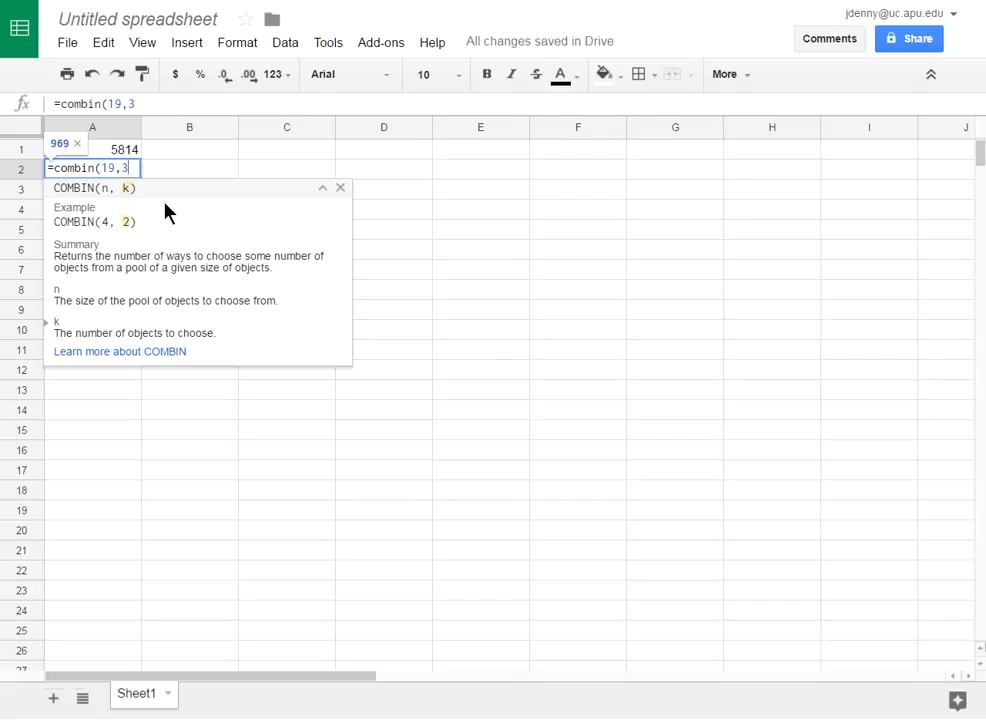
pyautogui.write(')')
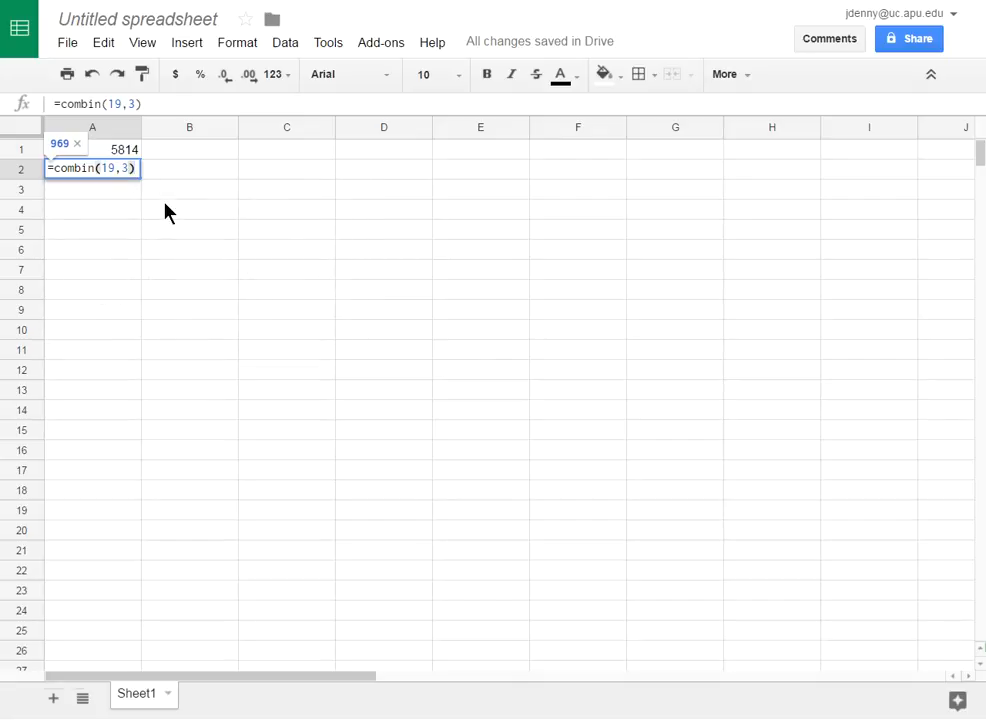
pyautogui.press('Return')
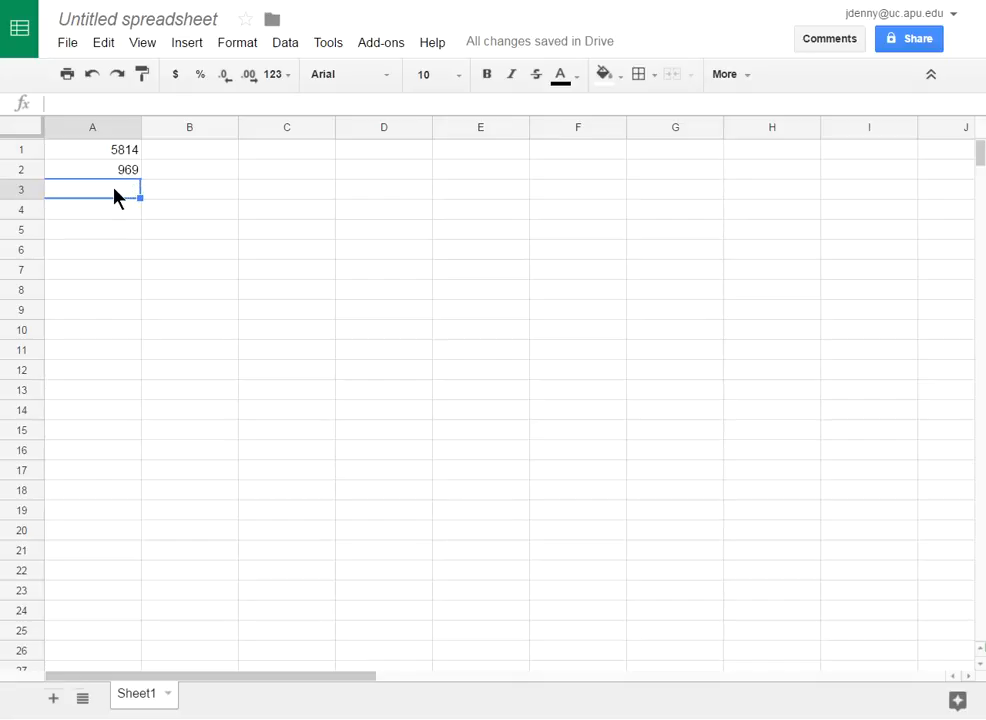
# In cell A4, calculate the permutations of 5 objects chosen from 8 with the formula =permut(8,5)
pyautogui.click(108, 209)
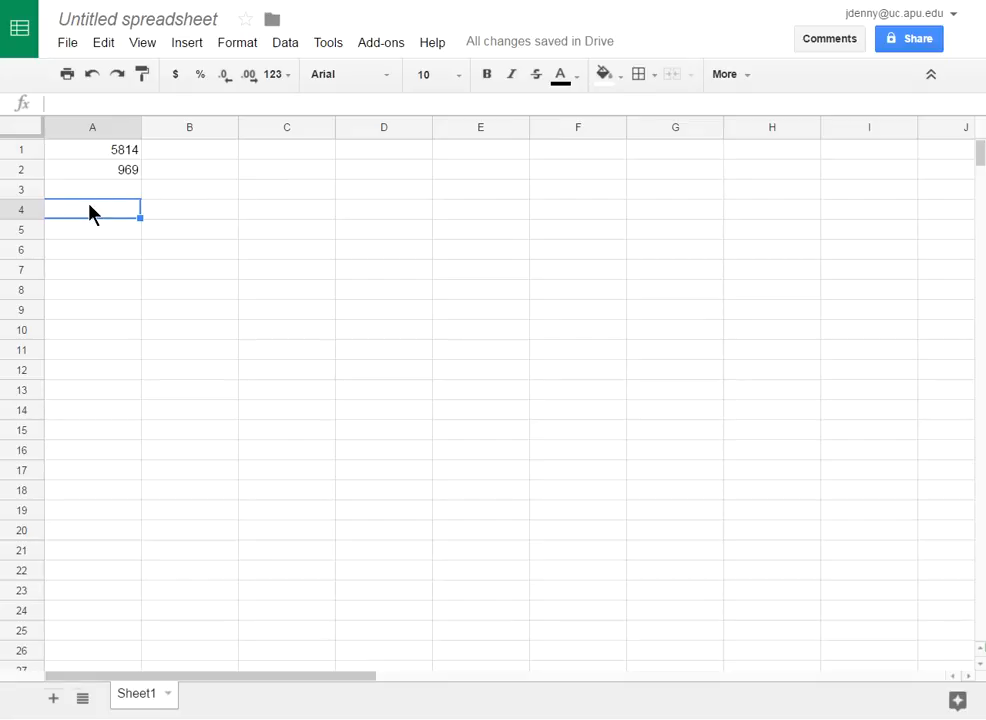
pyautogui.write('=')
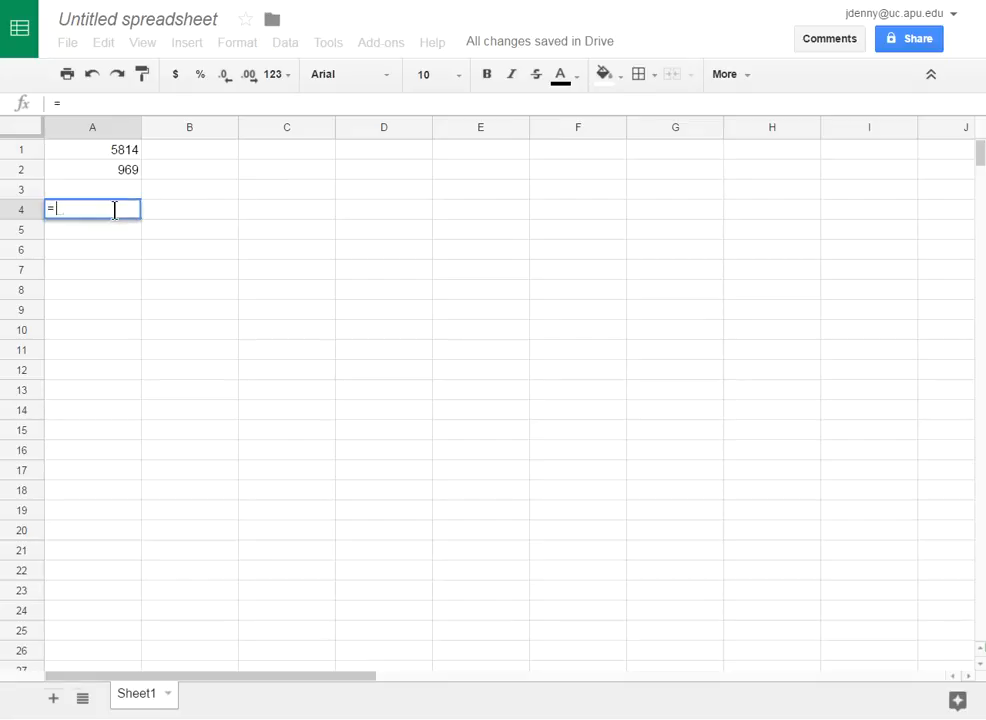
pyautogui.write('pe')
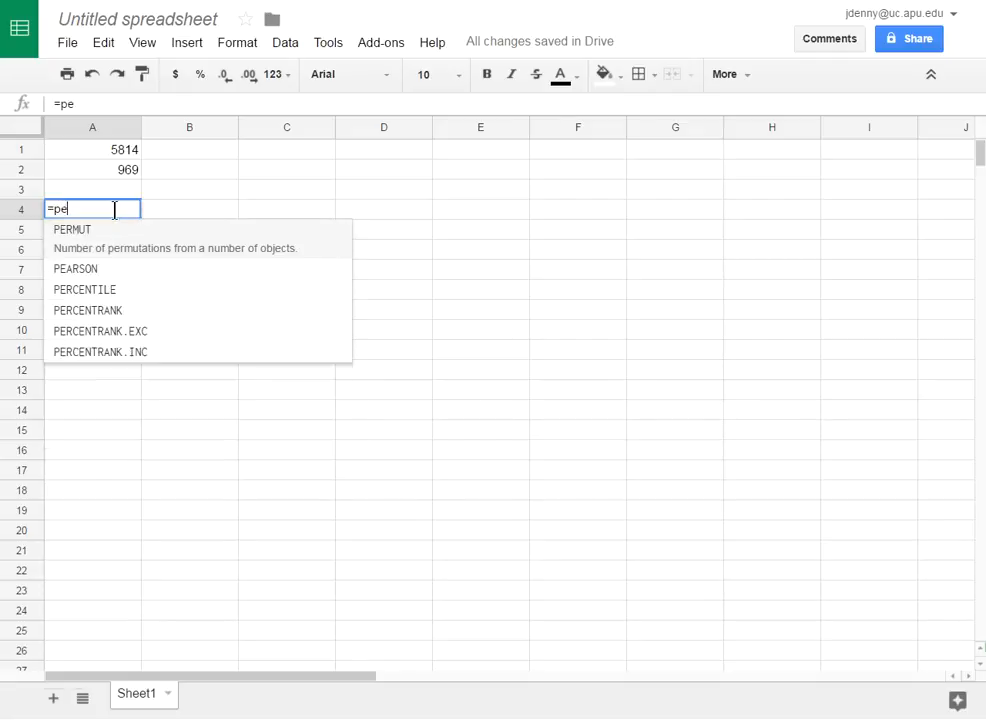
pyautogui.write('rmut(')
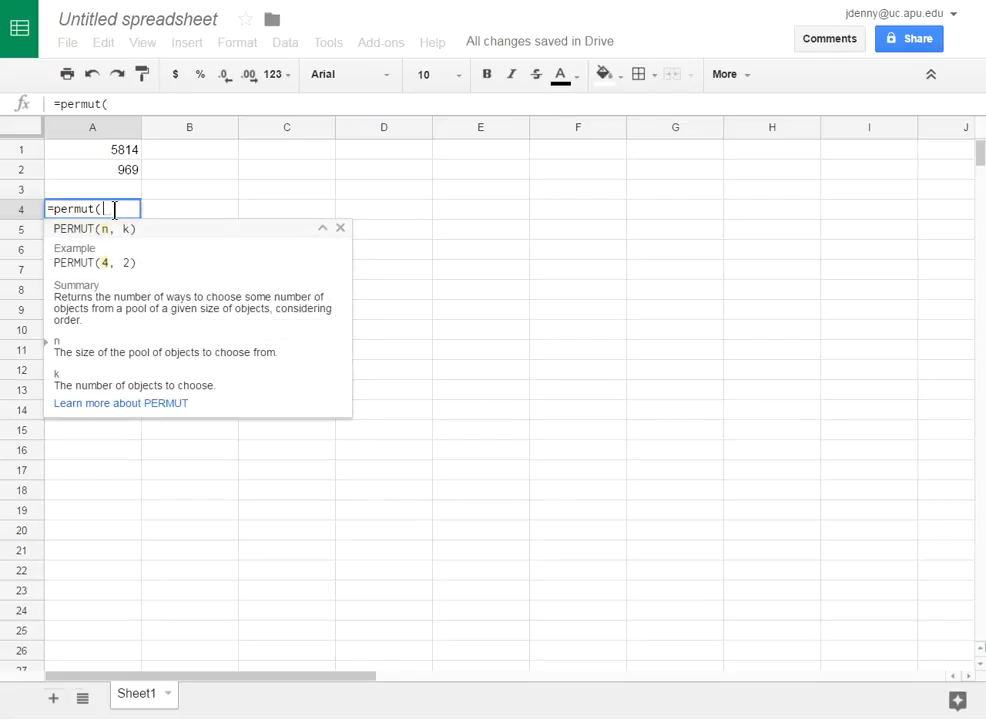
pyautogui.write('8,5)')
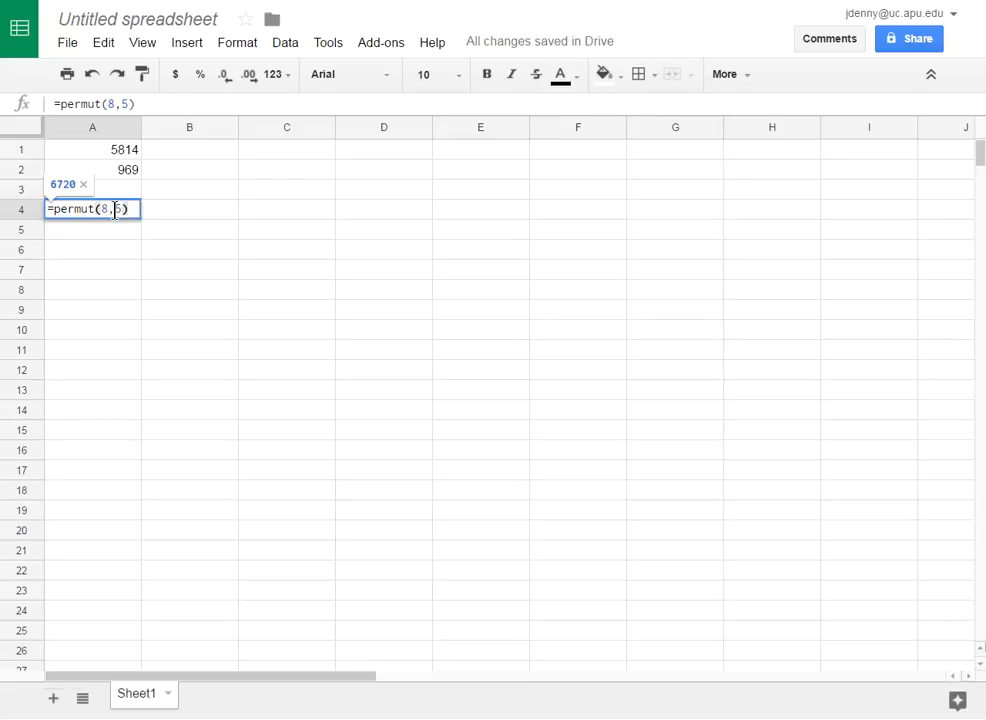
pyautogui.press('Return')
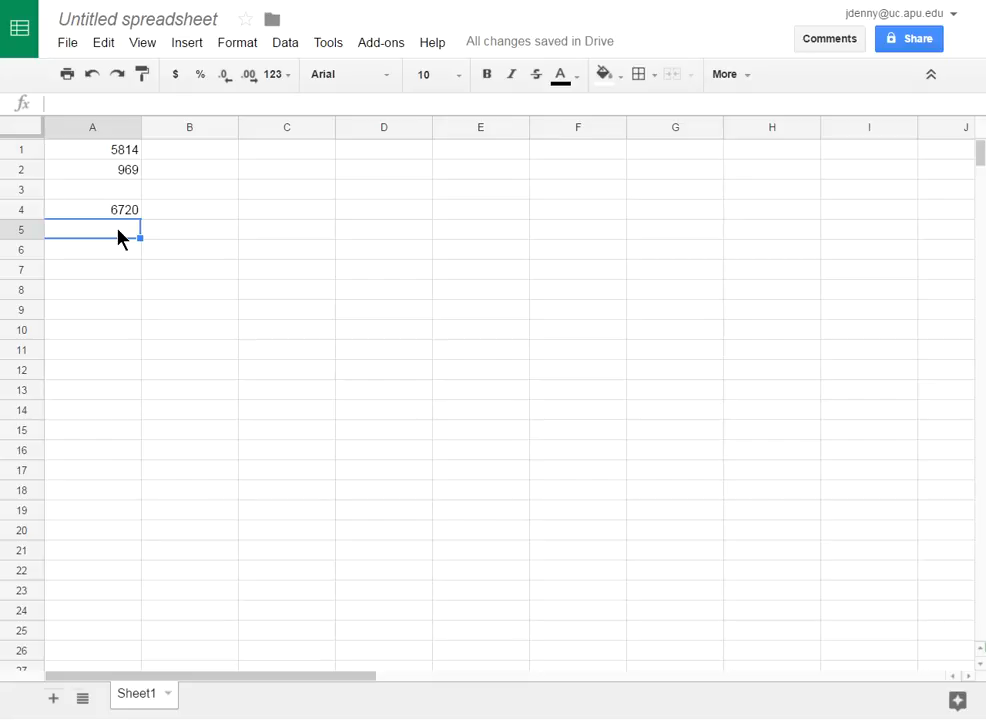
# In cell A5, calculate the combinations of 5 objects chosen from 8 with the formula =combin(8,5)
pyautogui.write('=')
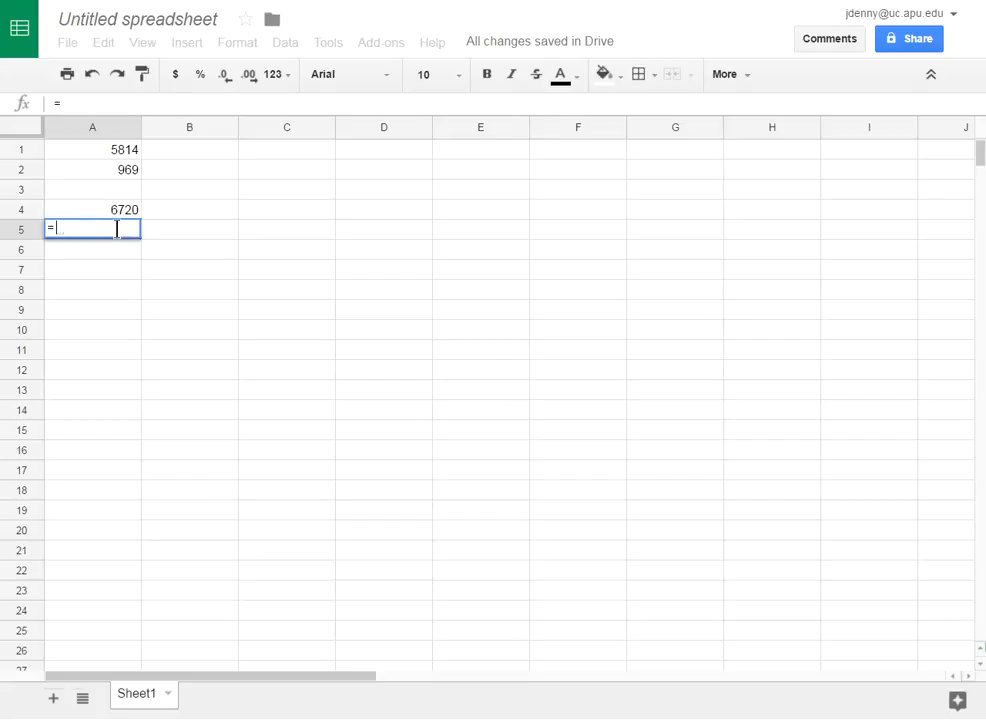
pyautogui.write('comb')
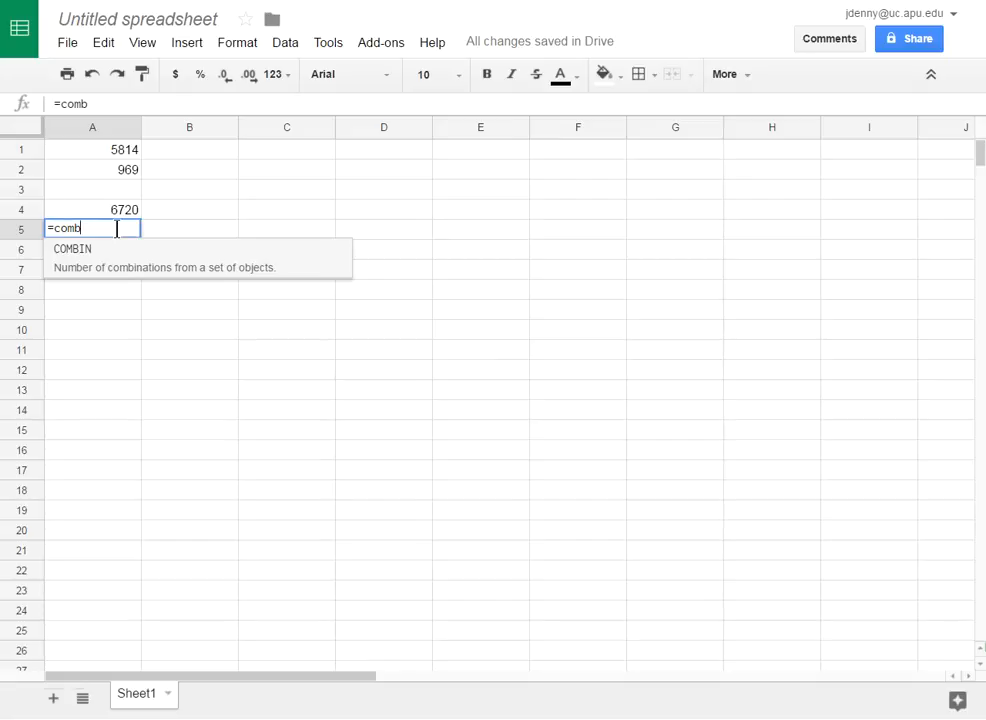
pyautogui.write('in(')
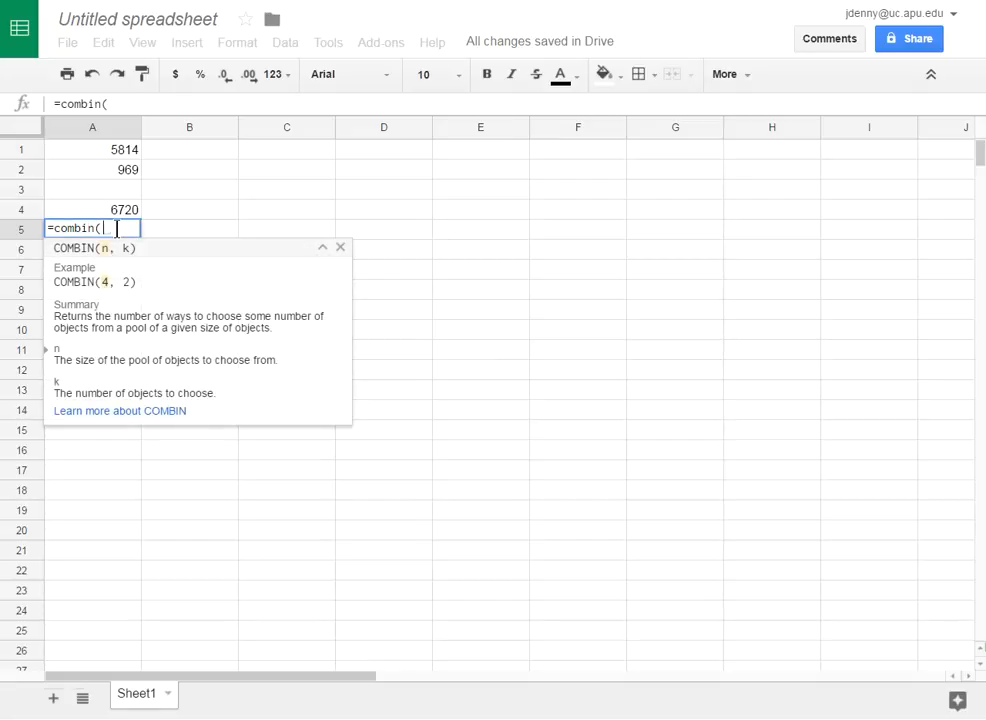
pyautogui.write('8')
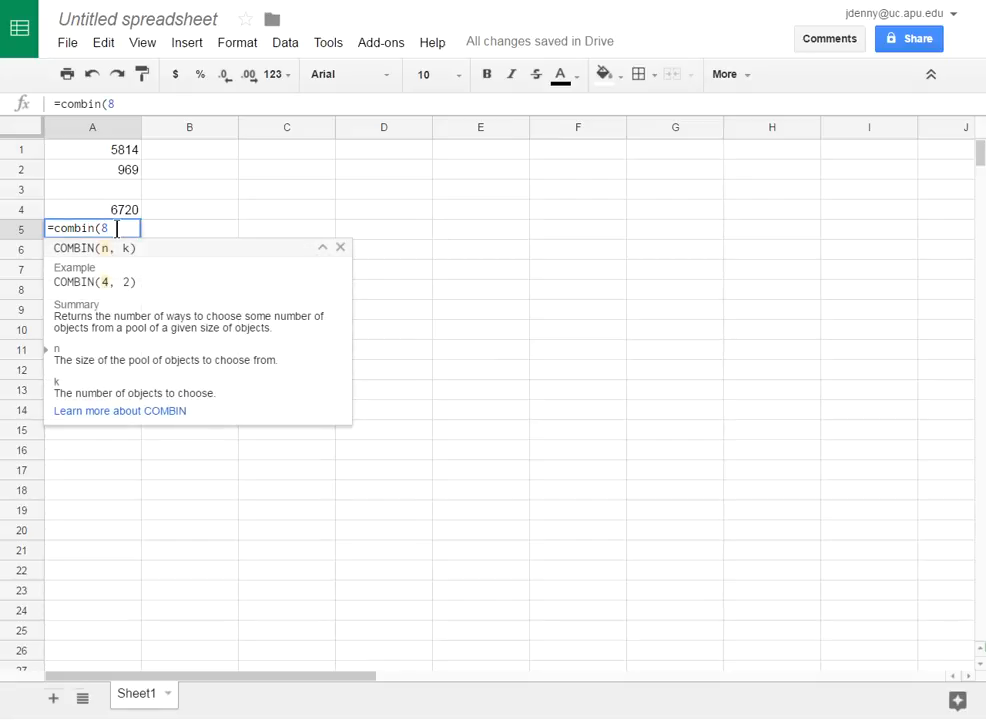
pyautogui.write(',5)')
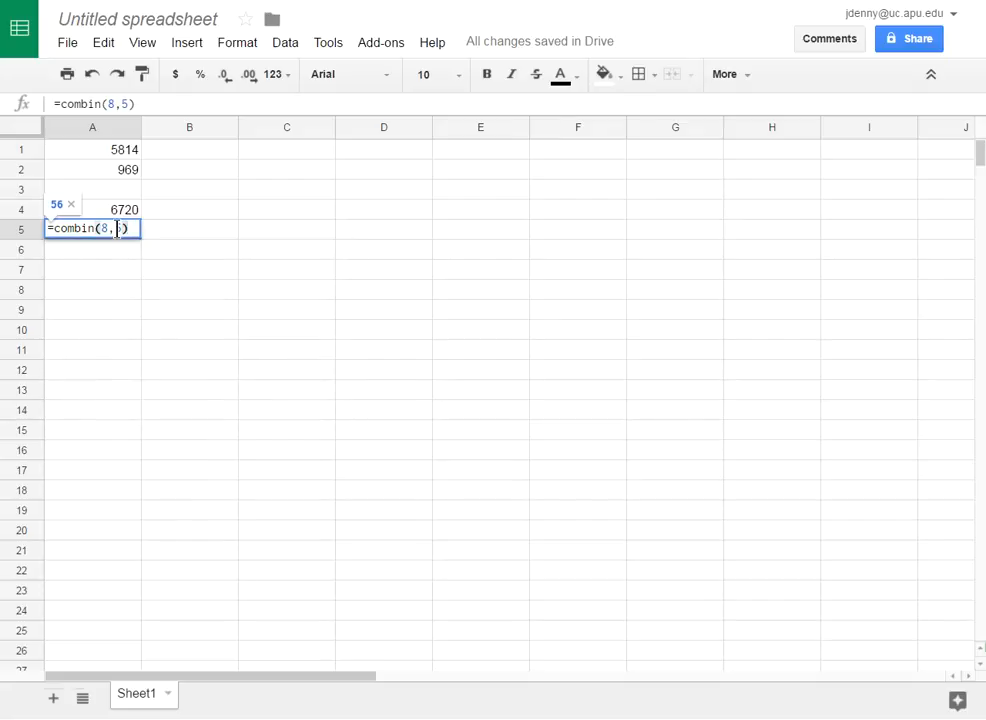
pyautogui.press('Return')
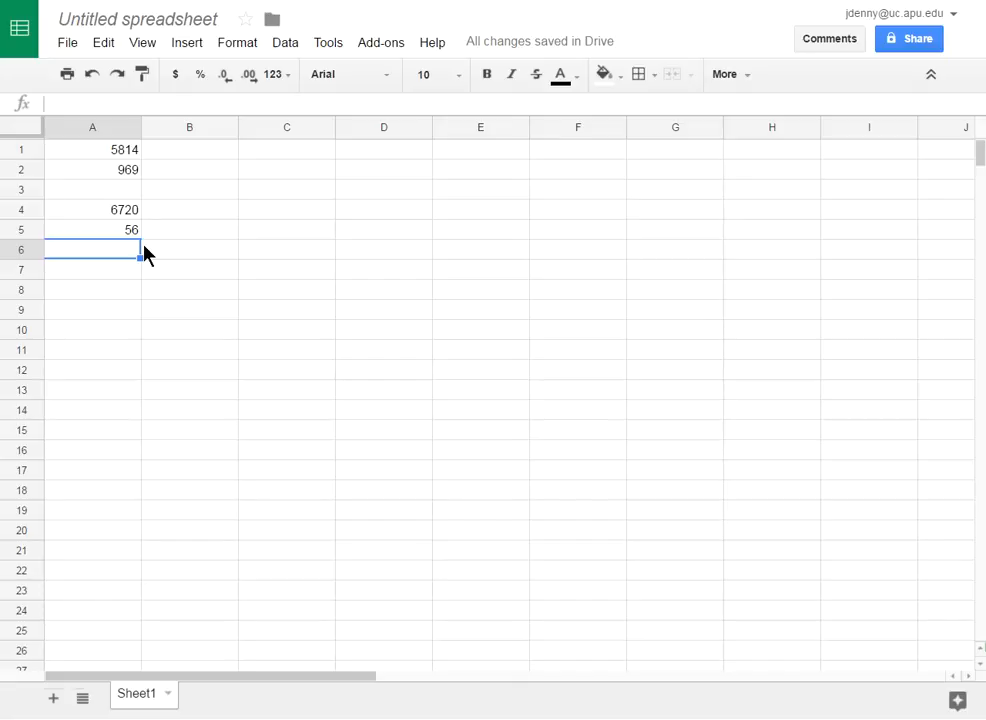
# In cell A7, calculate the combinations of 6 objects chosen from 50 with the formula =combin(50,6)
pyautogui.click(126, 275)
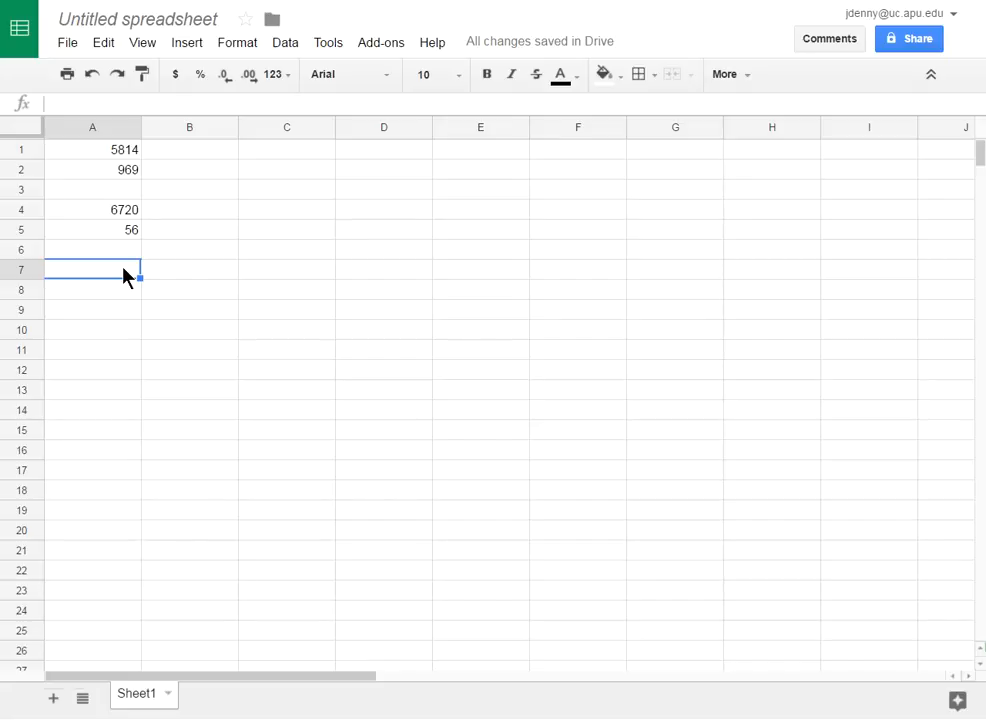
pyautogui.write('=')
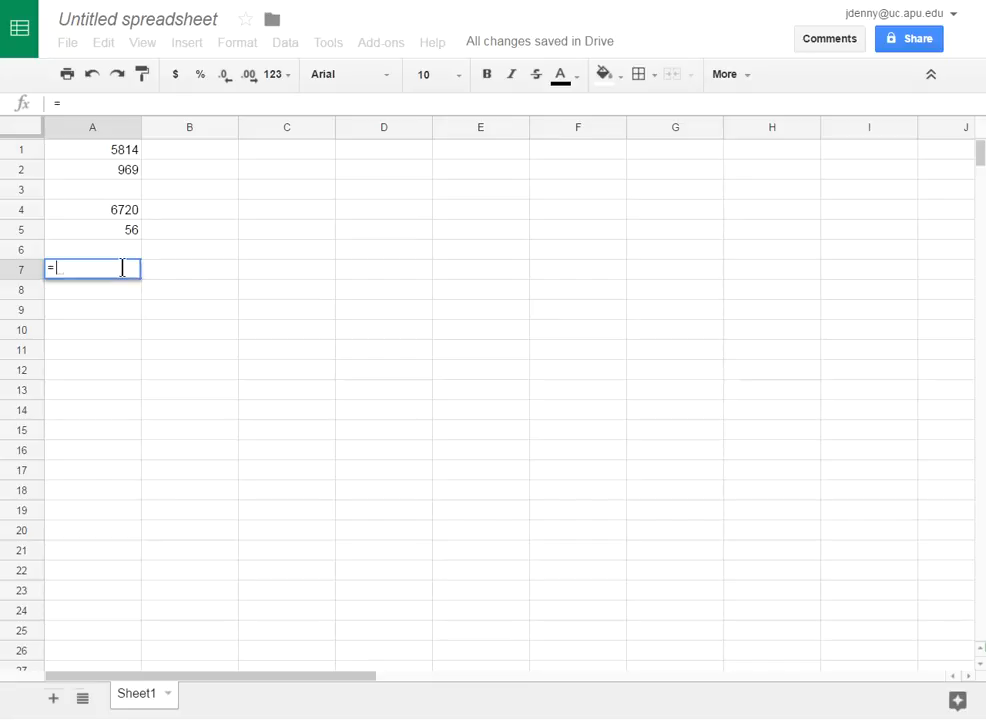
pyautogui.write('combin')
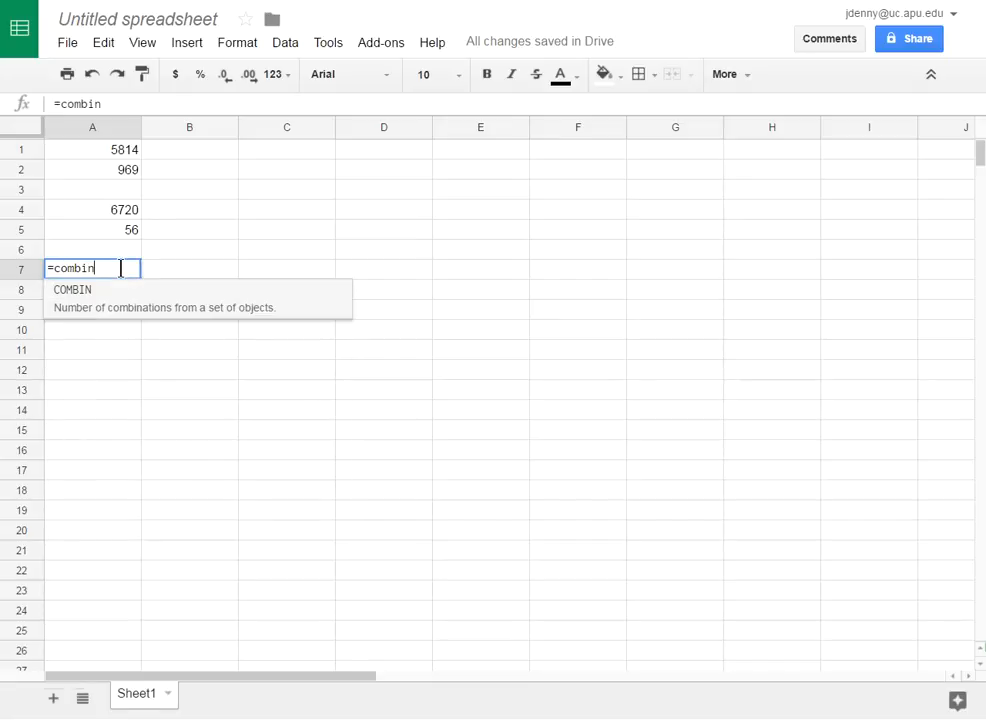
pyautogui.write('(')
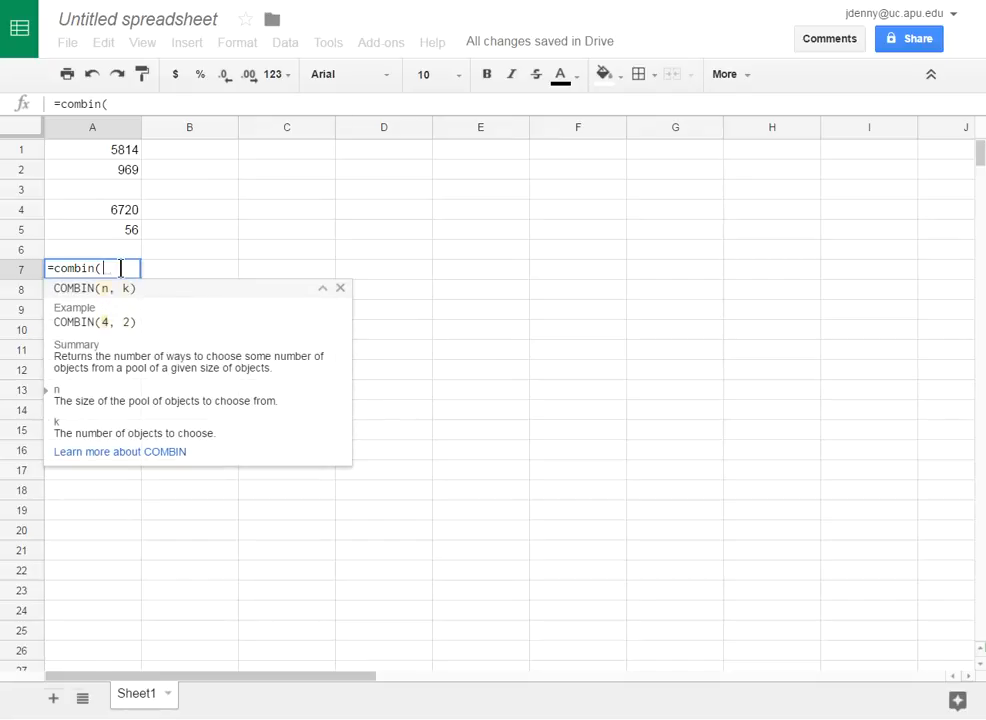
pyautogui.write('50,')
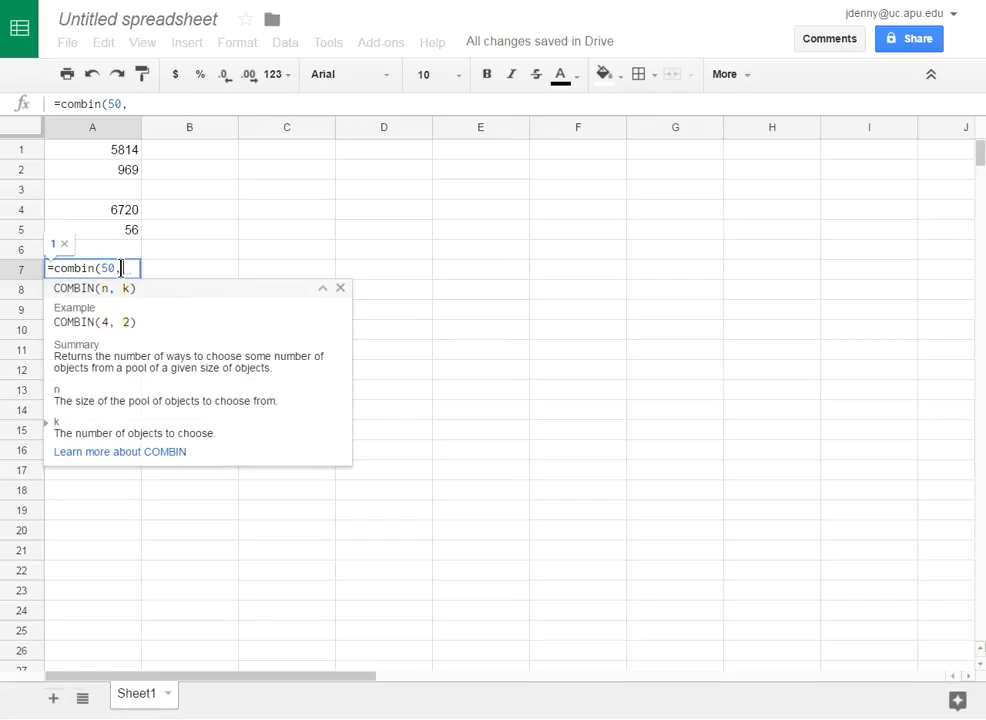
pyautogui.write('6)')
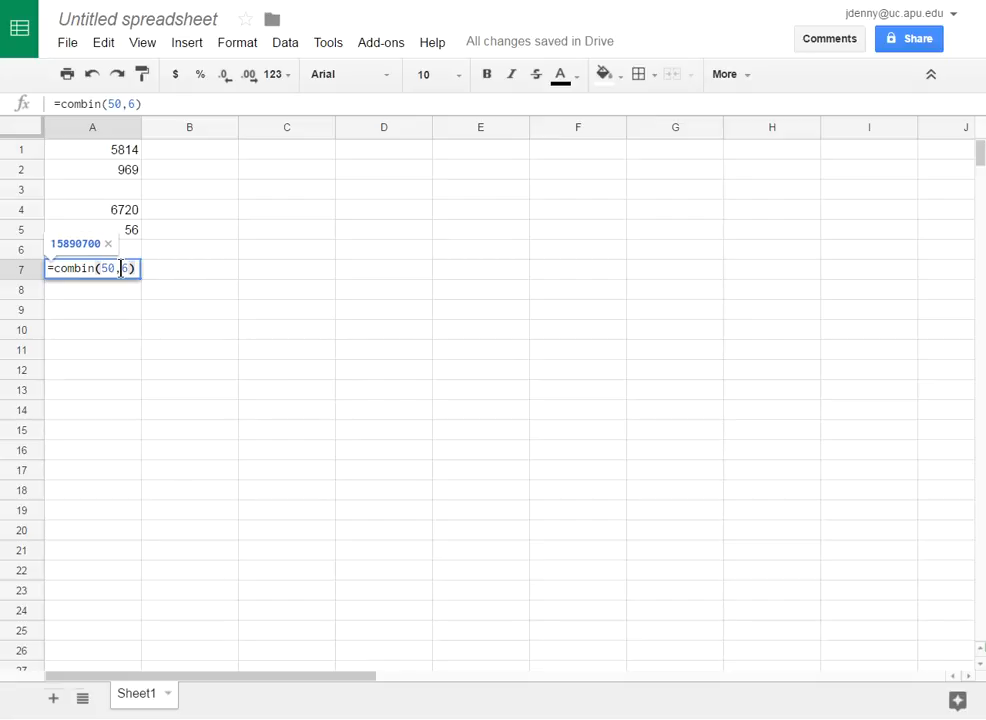
pyautogui.press('Return')
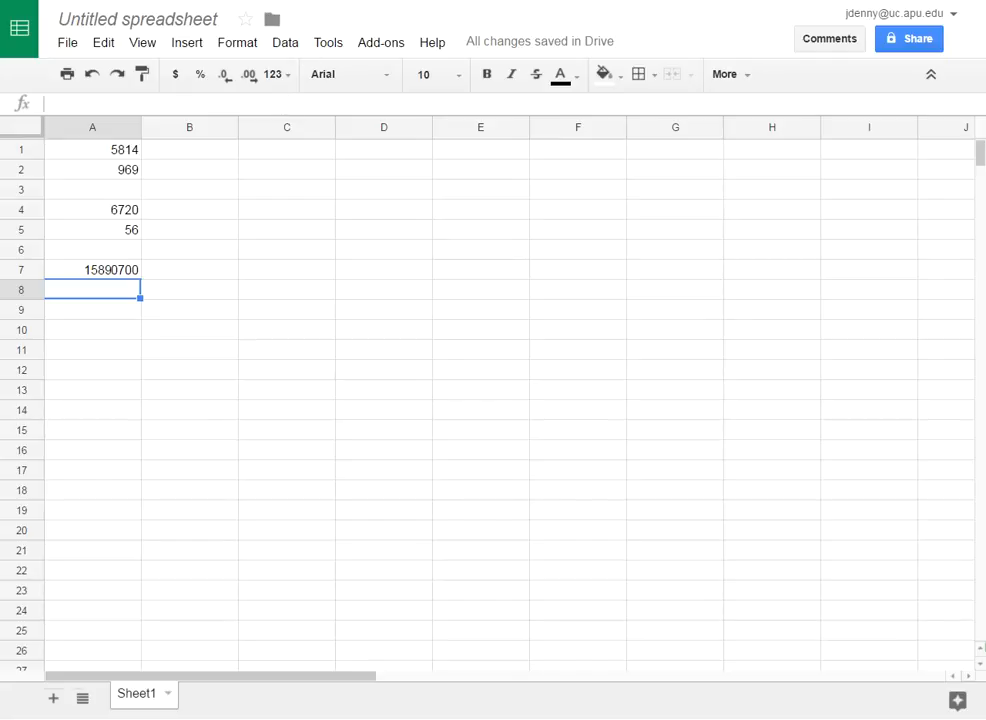
# Enter the calculator notation labels nCr in cell C1 and nPr in cell C2
pyautogui.click(210, 158)
pyautogui.click(261, 153)
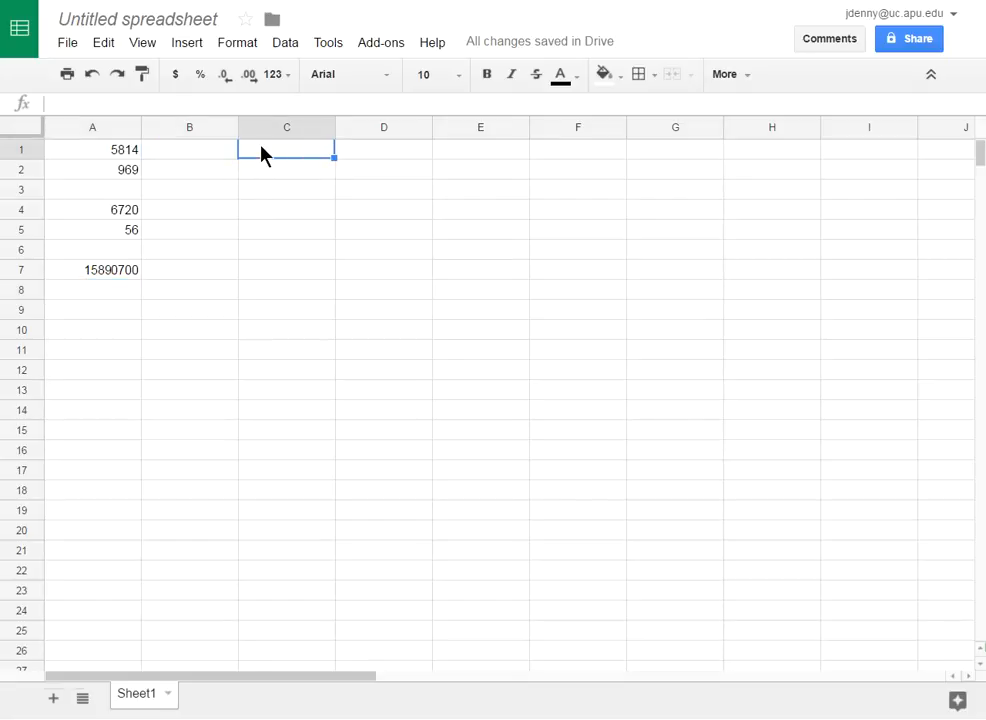
pyautogui.write('nCr')
pyautogui.press('Return')
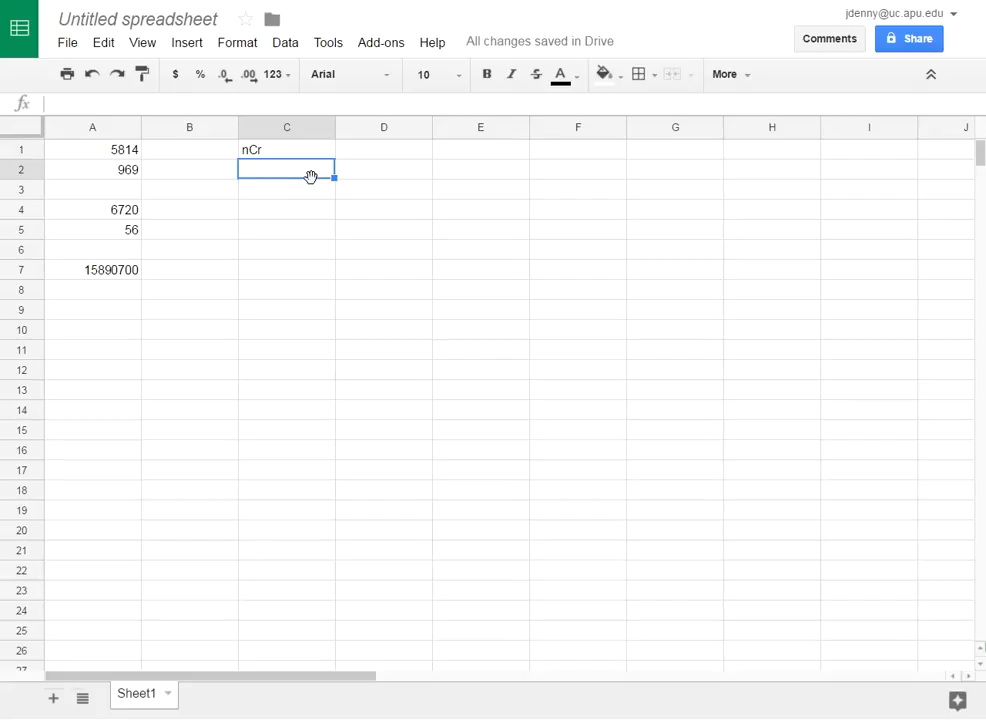
pyautogui.write('nPr')
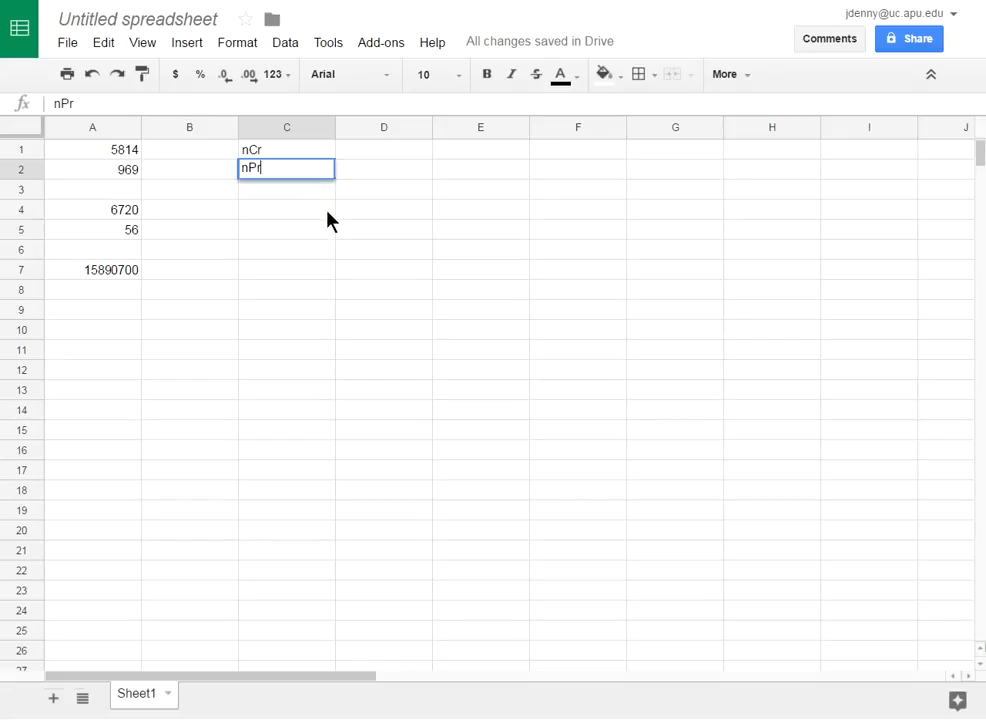
pyautogui.click(306, 212)
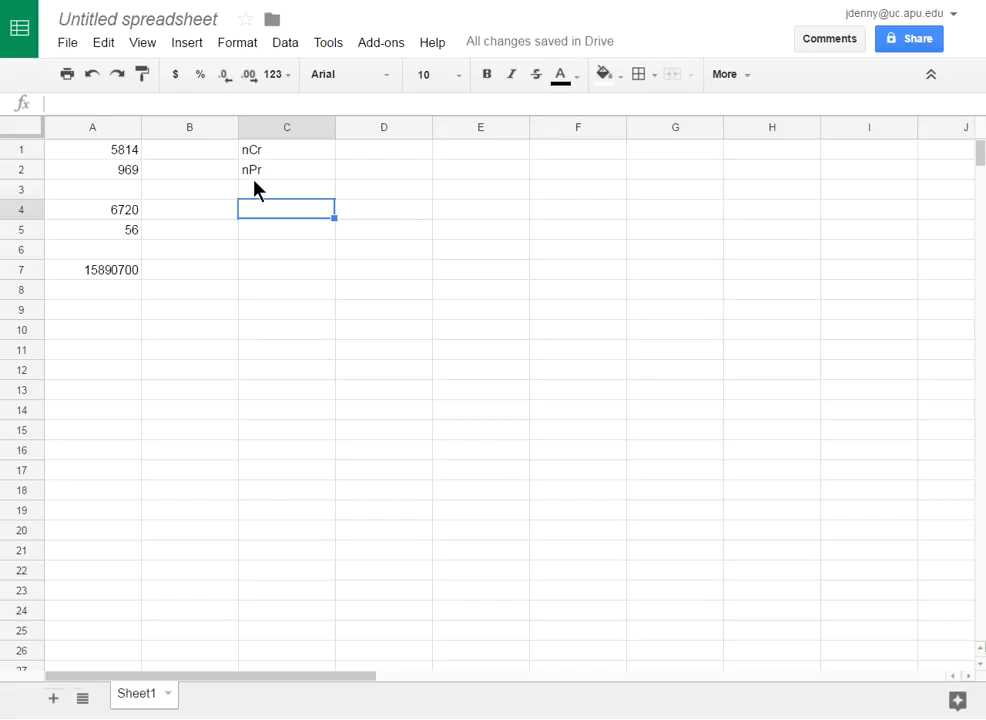
pyautogui.click(252, 188)
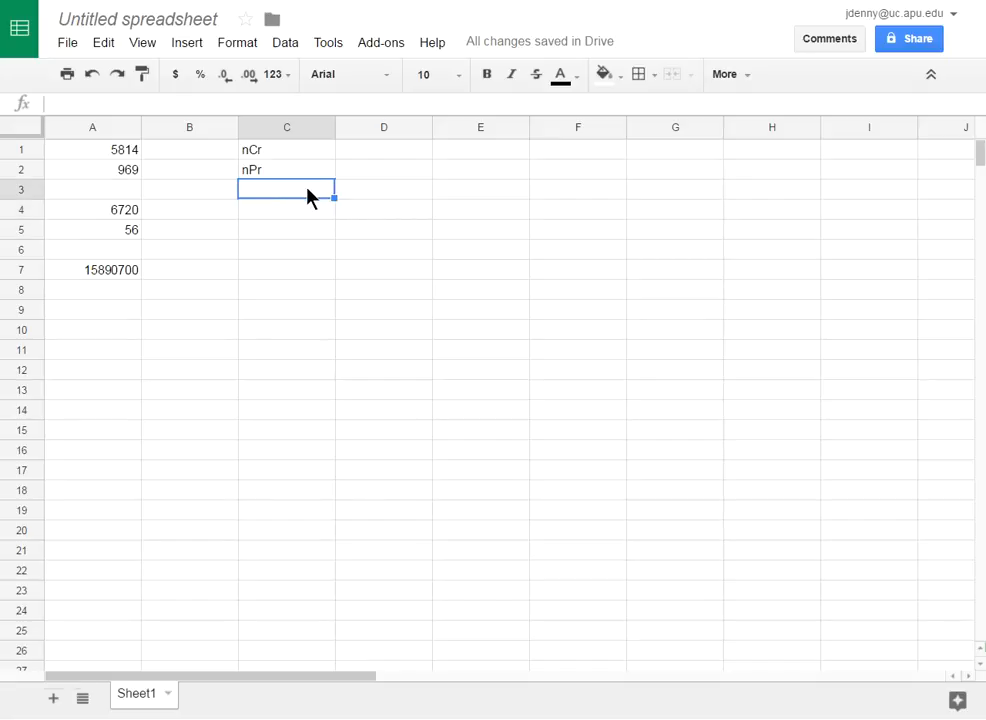
# In cell B1, write the calculator-style permutation of 3 objects from 19 as =19[nPr]3
pyautogui.click(147, 153)
pyautogui.click(128, 153)
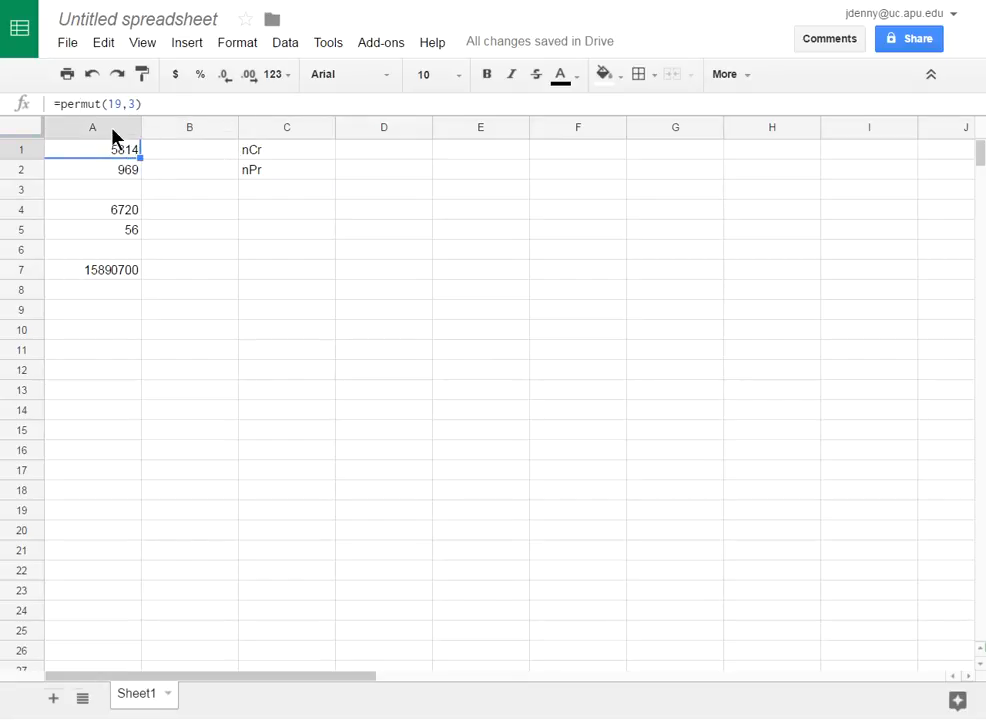
pyautogui.click(183, 154)
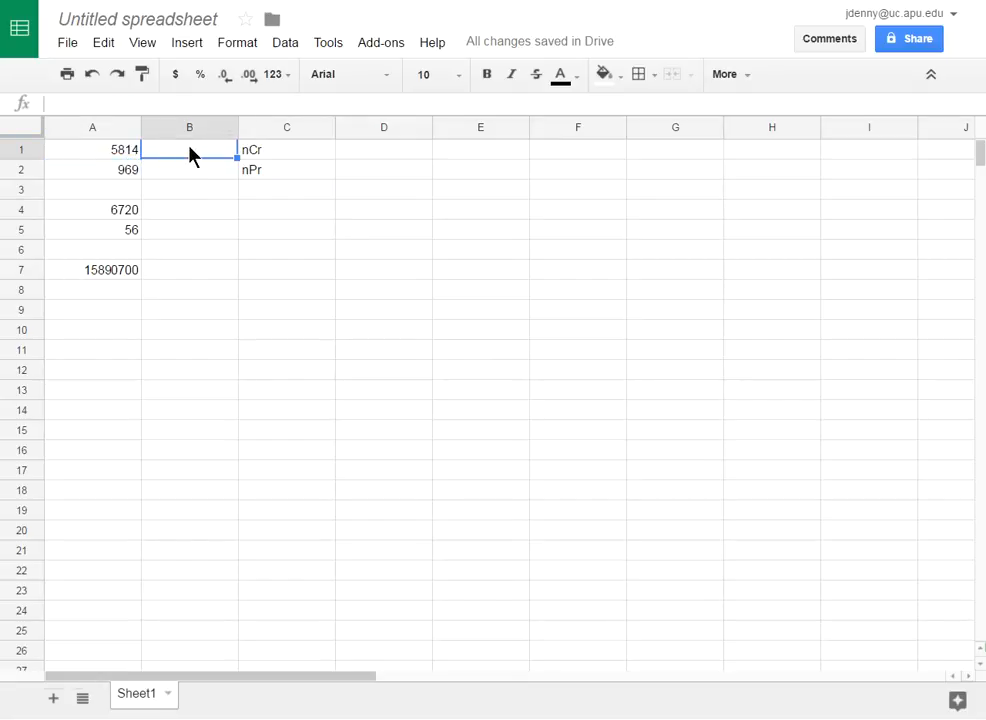
pyautogui.write('=19')
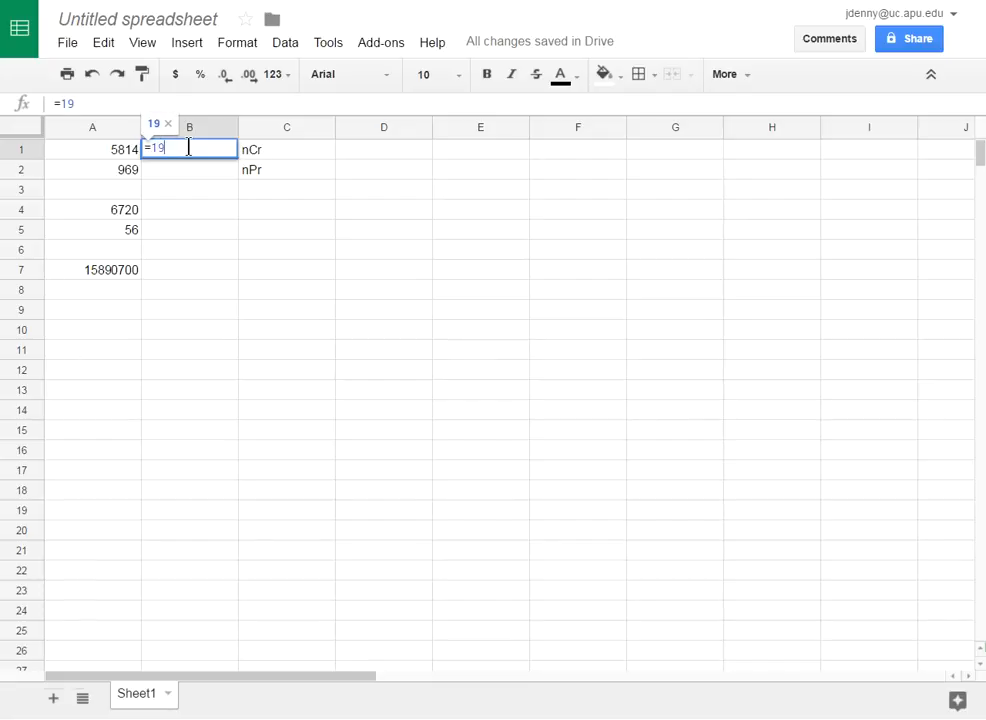
pyautogui.write('[')
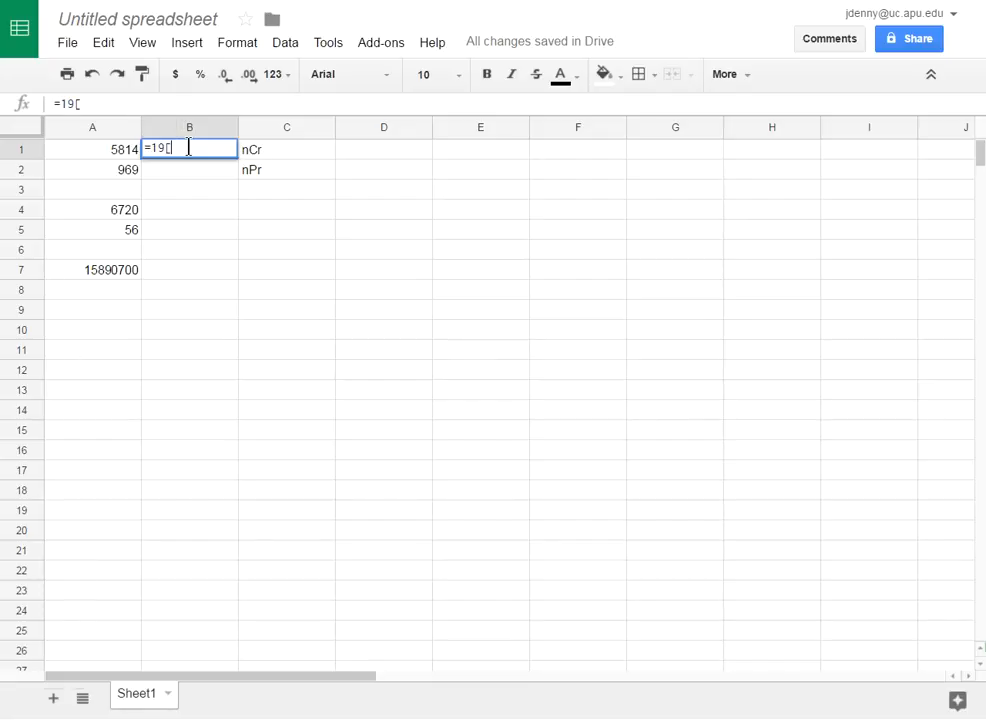
pyautogui.write('nPr]3')
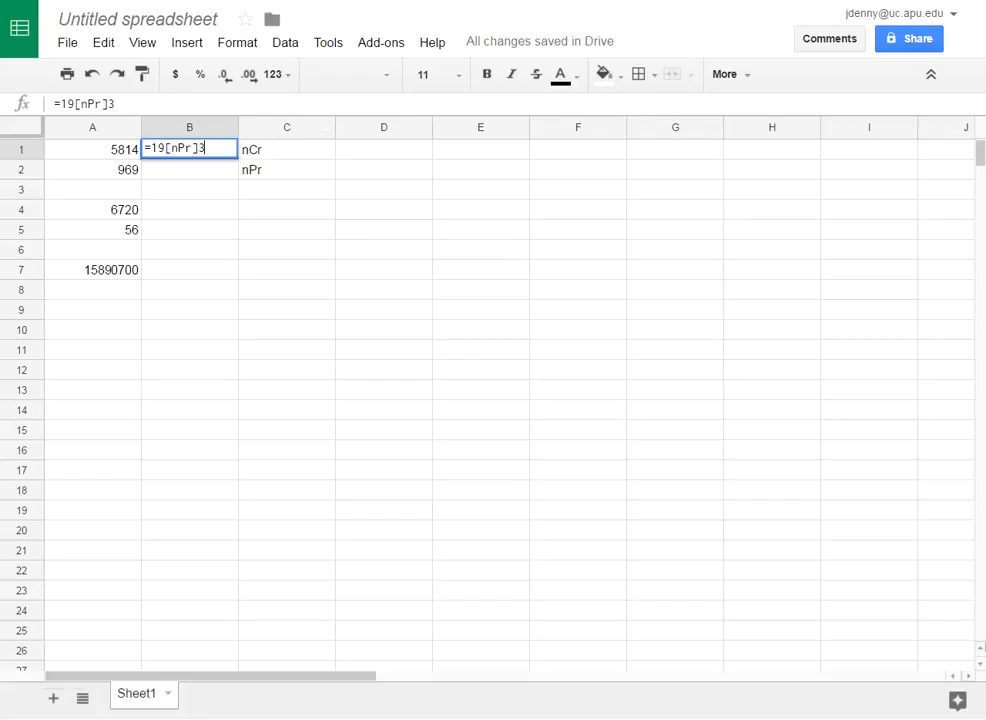
# Enter =rand() in cell A9 and fill it down through A15 to generate random decimals
pyautogui.click(127, 312)
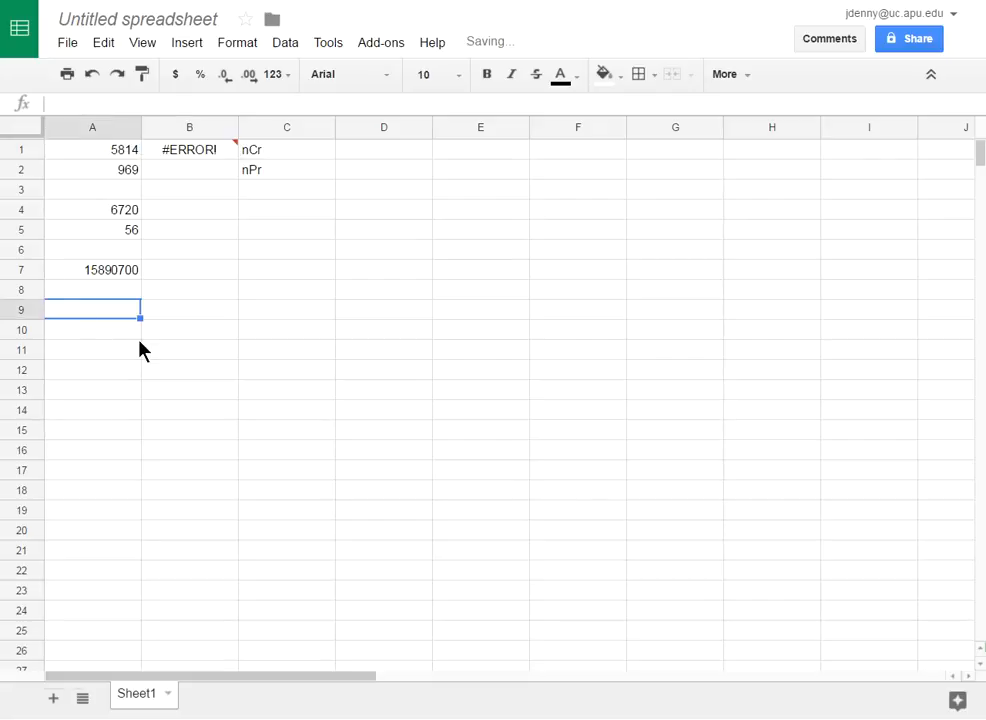
pyautogui.write('=')
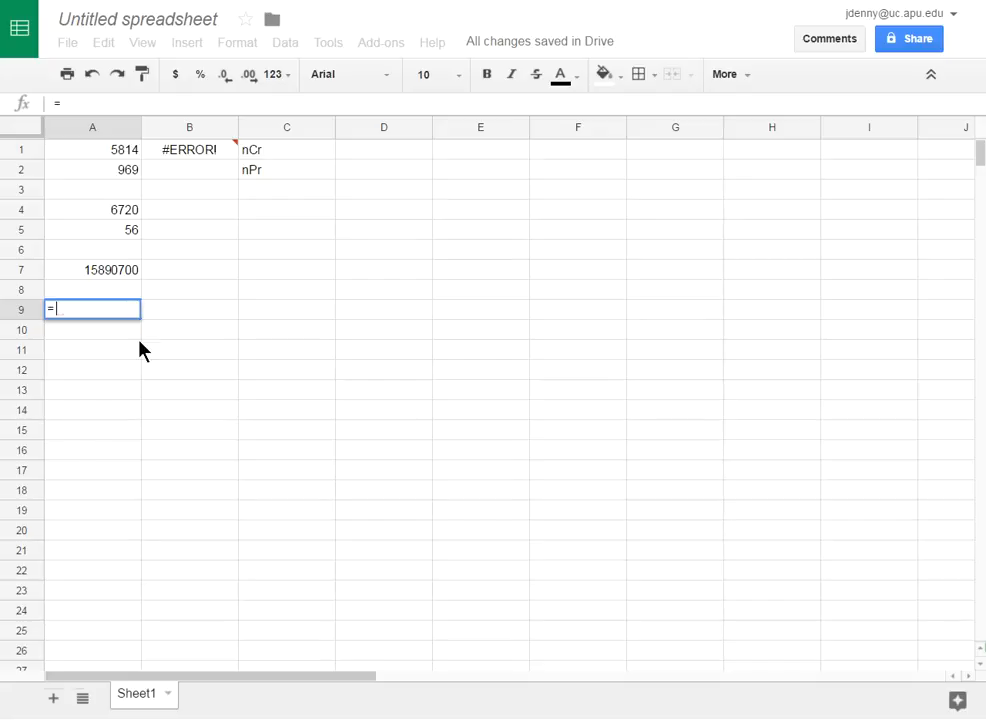
pyautogui.write('rand')
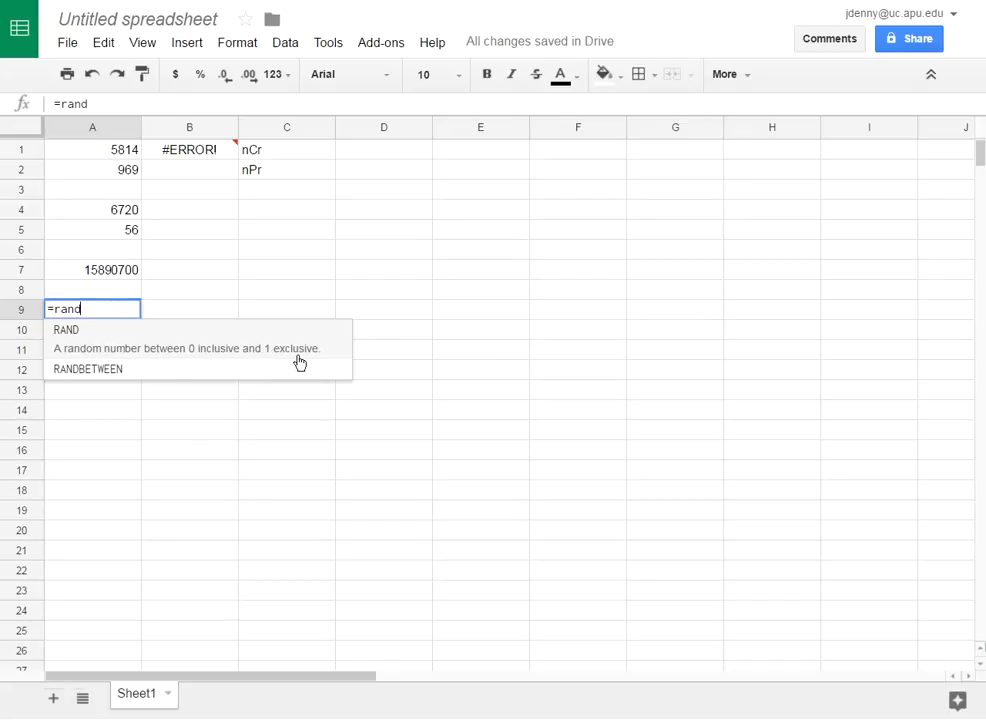
pyautogui.write('()')
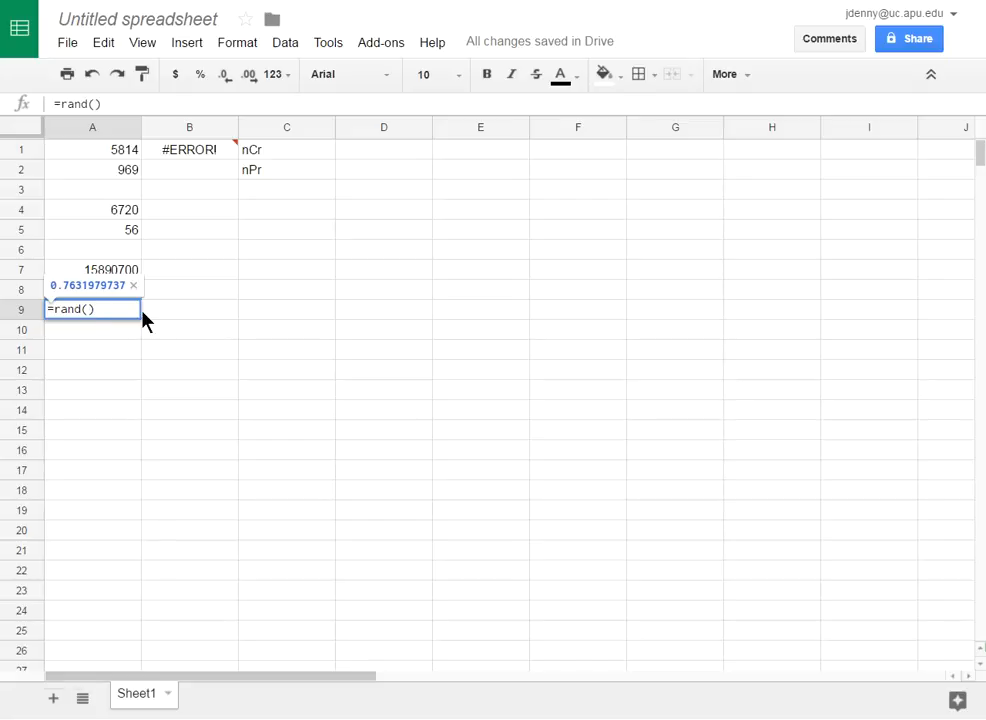
pyautogui.press('Return')
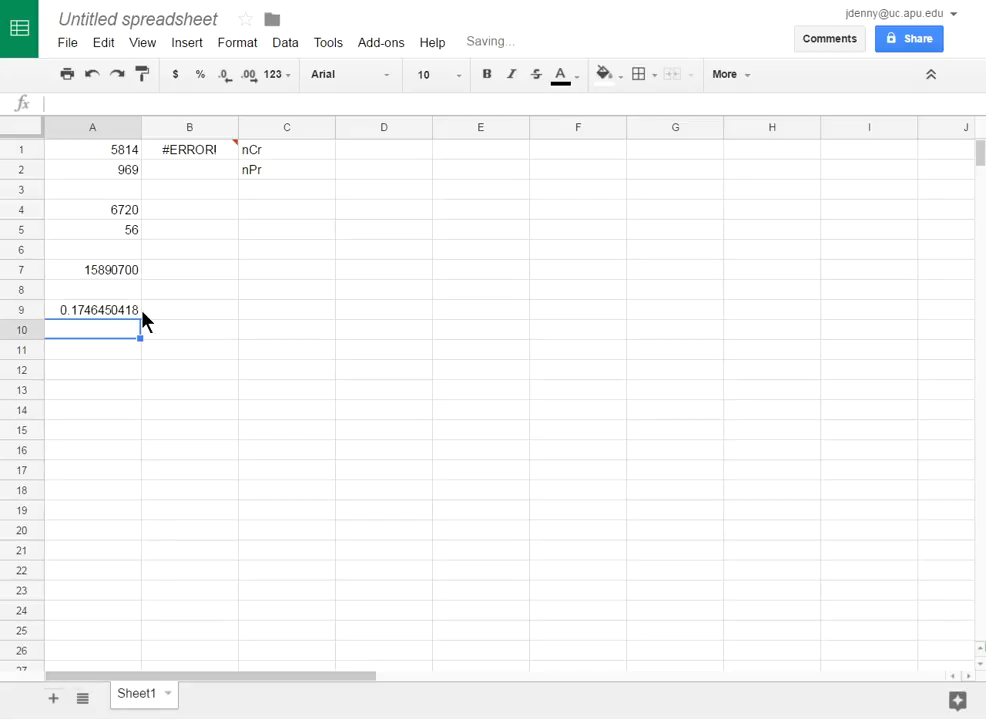
pyautogui.click(113, 312)
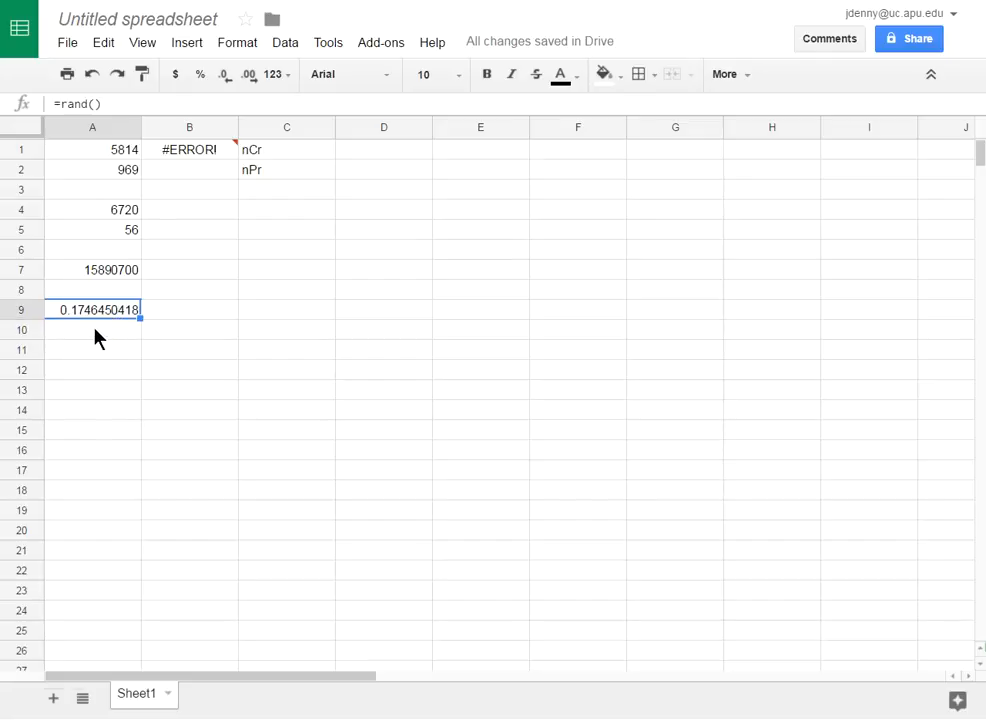
pyautogui.moveTo(140, 318); pyautogui.dragTo(142, 432)
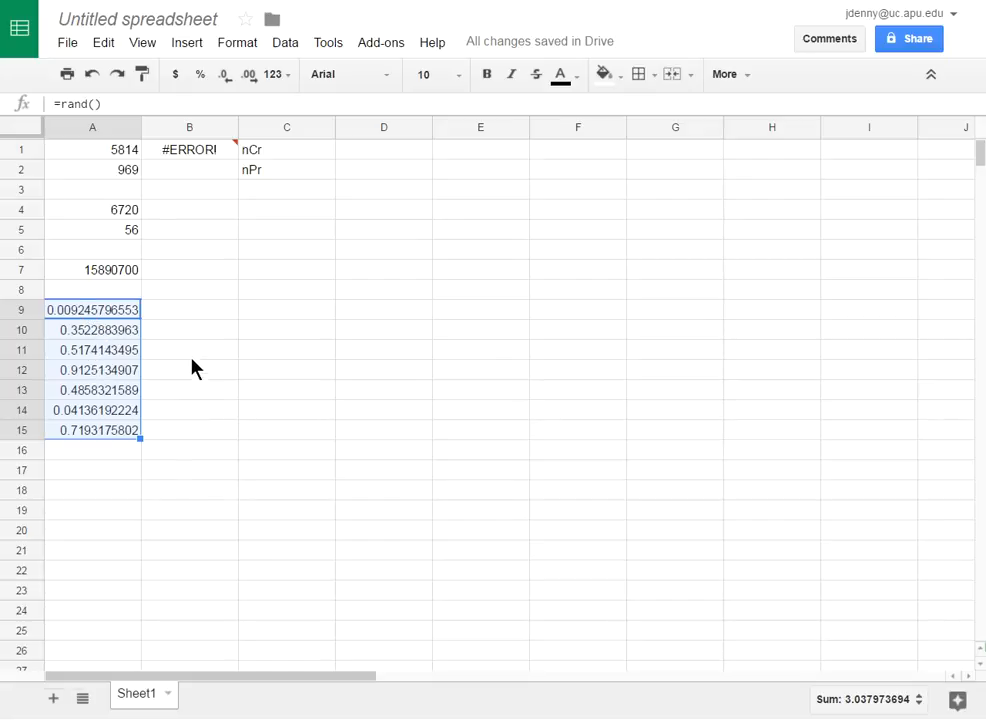
# Enter =randbetween(50,67) in cell B9 and fill it down through B15 to generate random integers
pyautogui.click(205, 319)
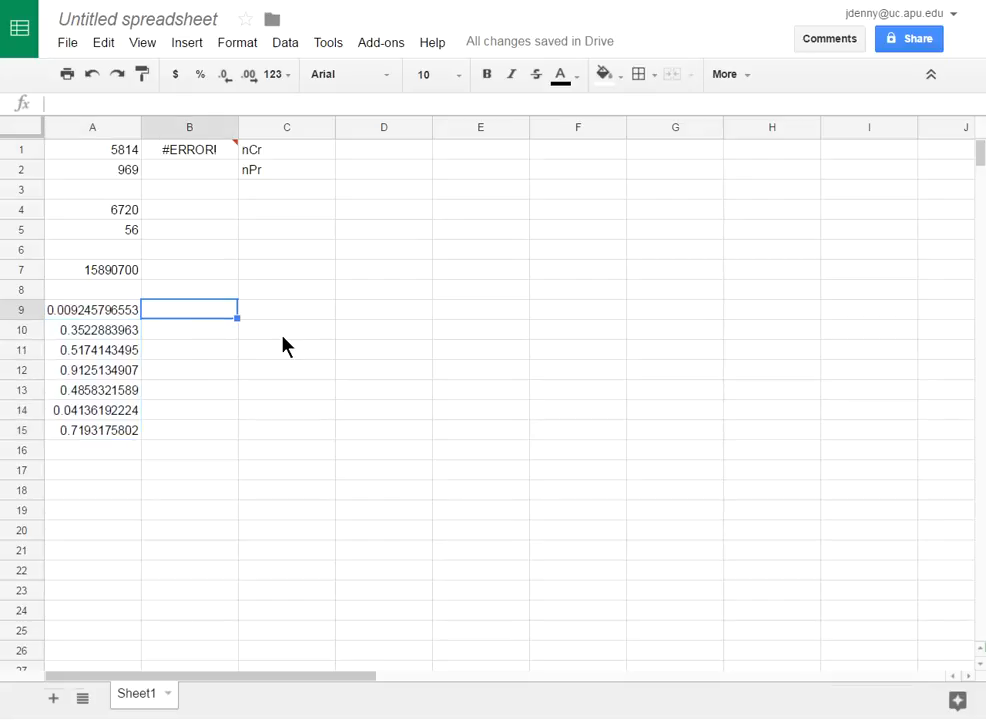
pyautogui.write('=')
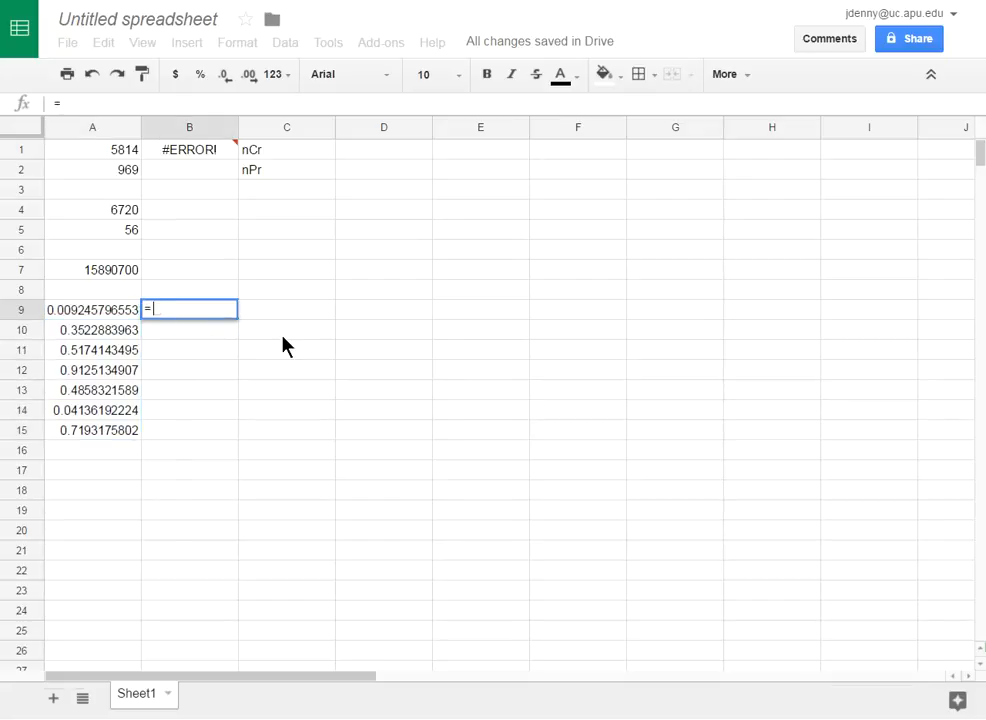
pyautogui.write('randbe')
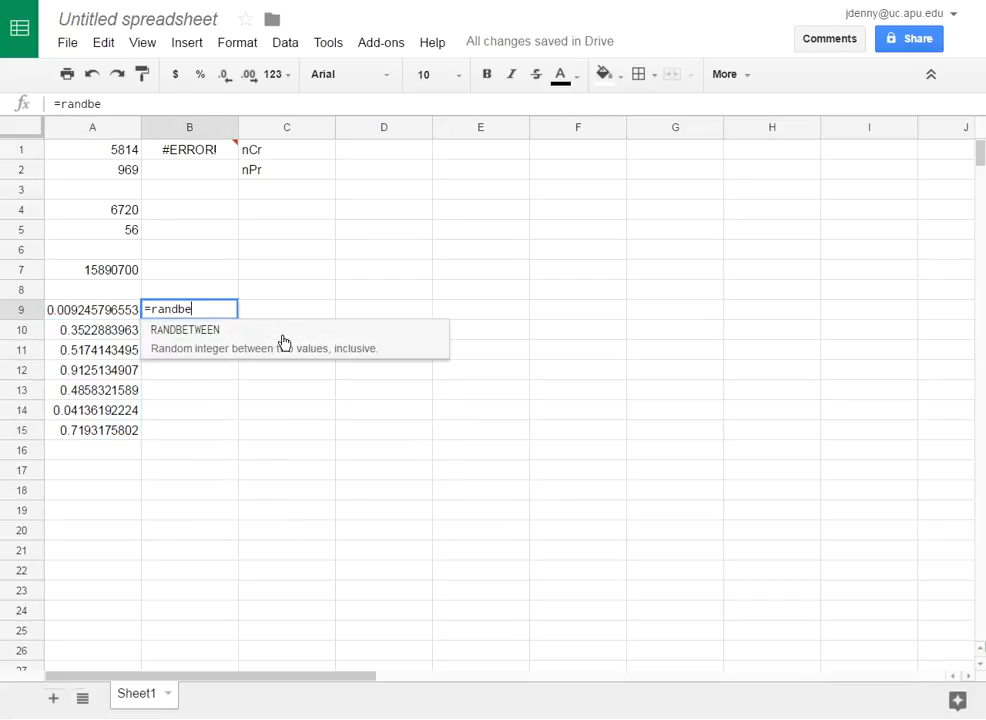
pyautogui.write('tween(')
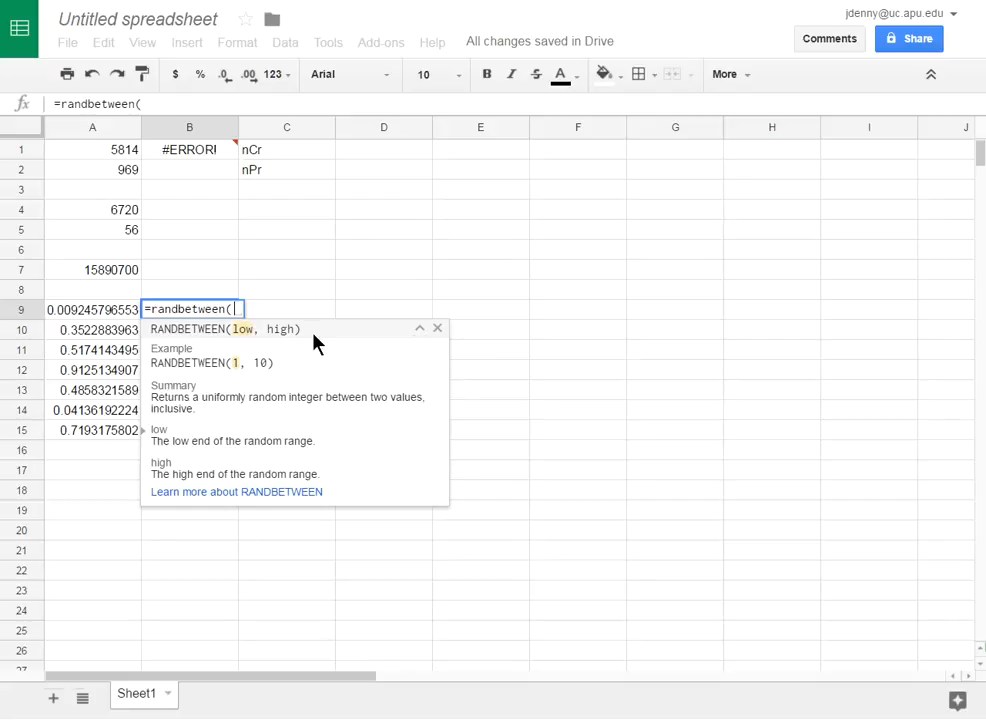
pyautogui.write('50')
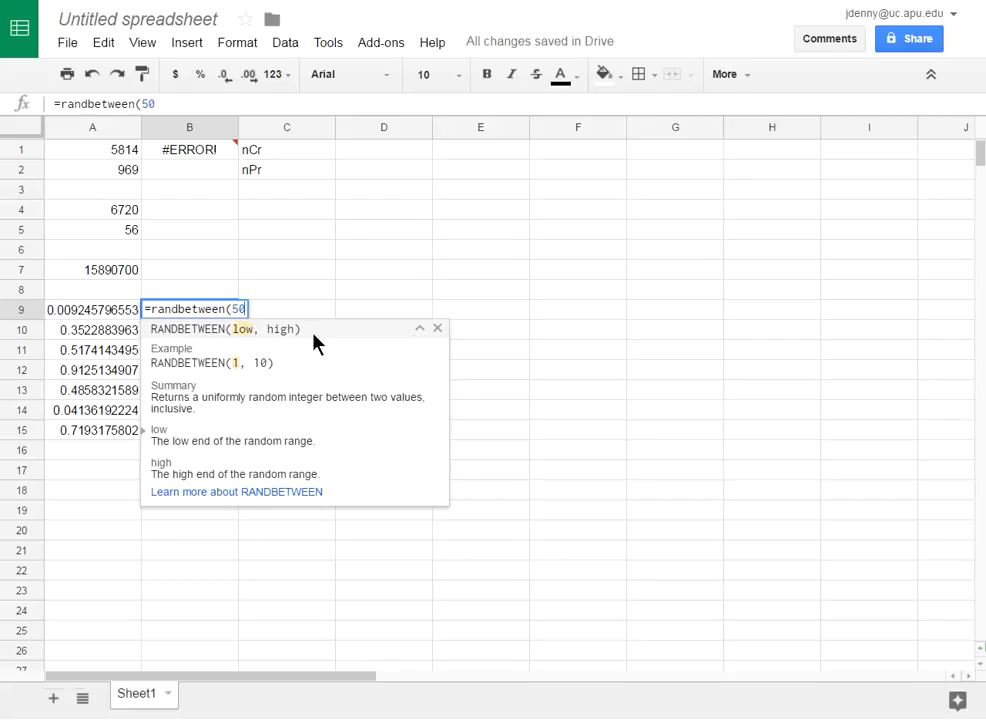
pyautogui.write(', 67')
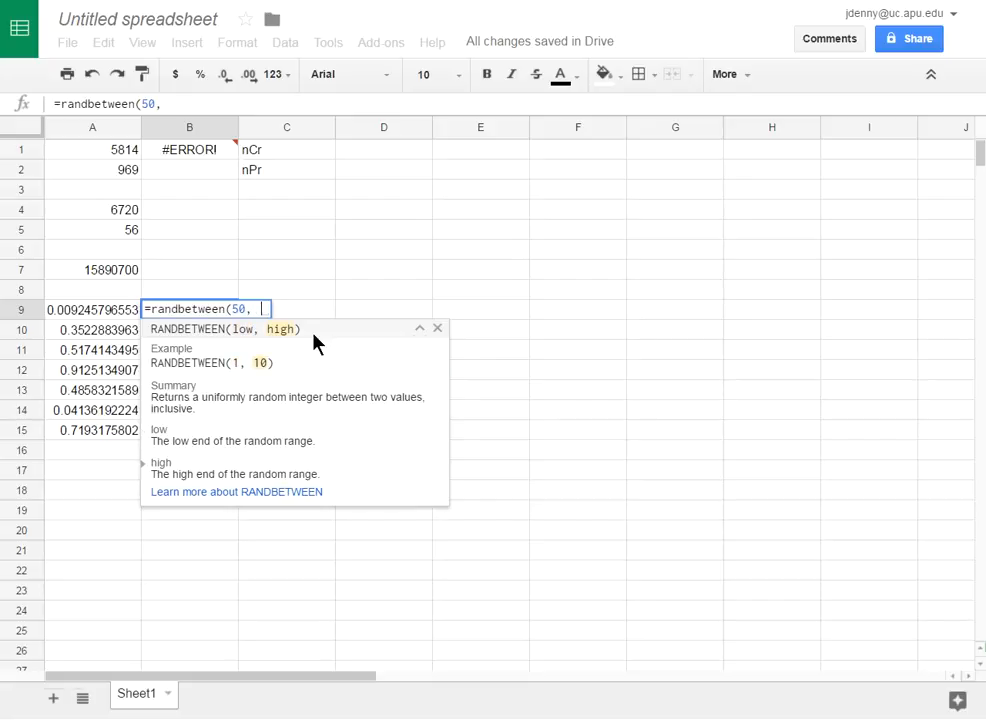
pyautogui.press('BackSpace')
pyautogui.press('BackSpace')
pyautogui.press('BackSpace')
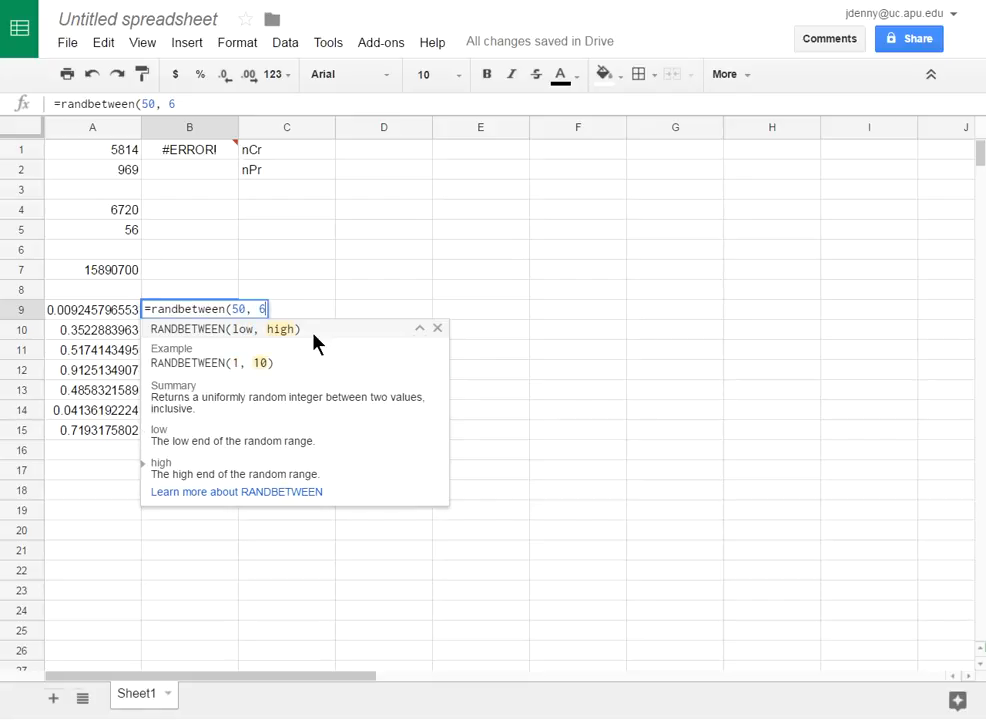
pyautogui.write('67)')
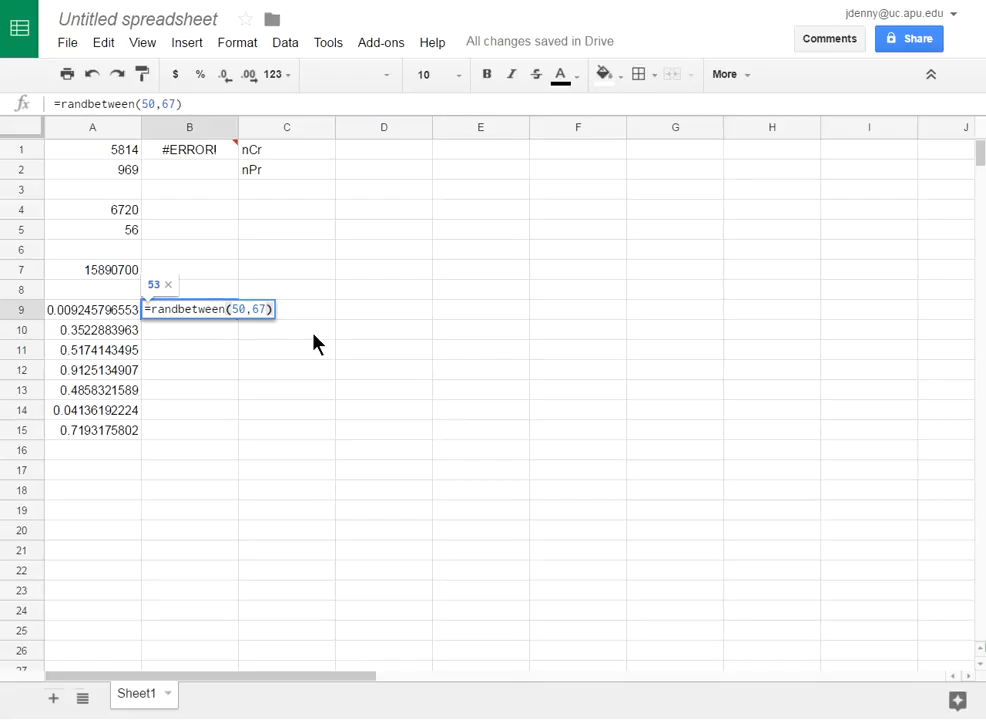
pyautogui.press('Return')
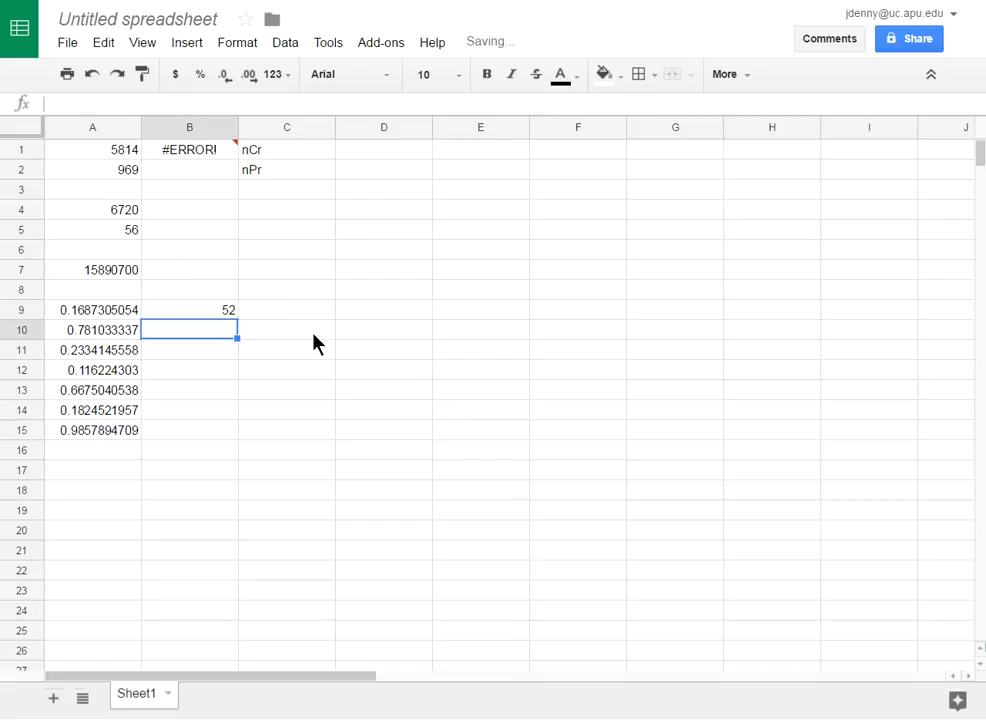
pyautogui.click(222, 313)
pyautogui.moveTo(237, 318); pyautogui.dragTo(234, 438)
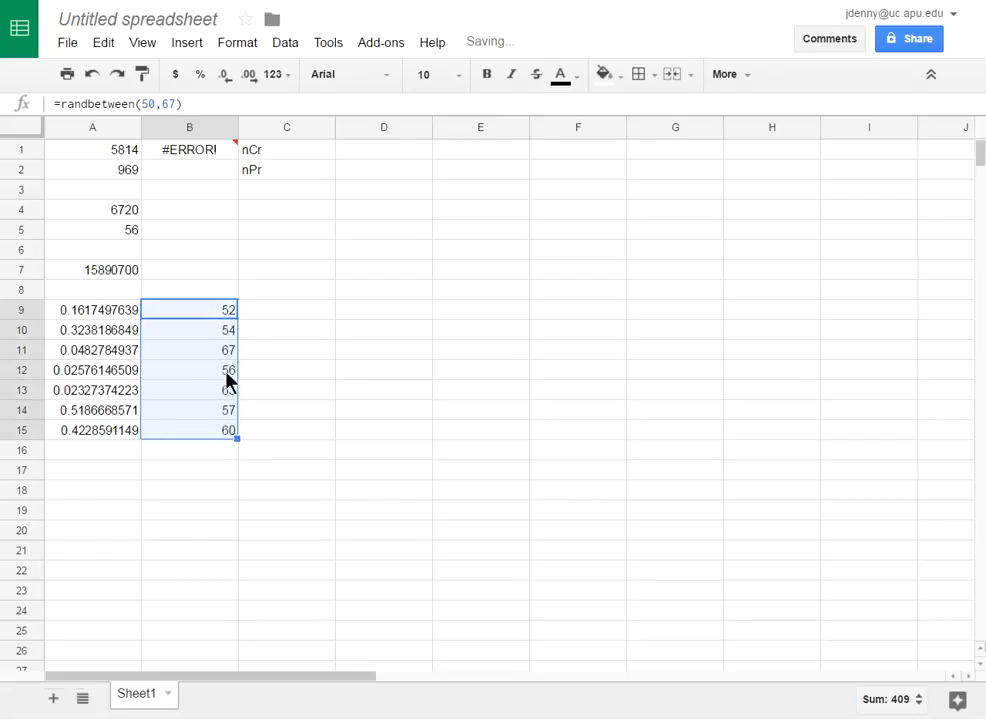